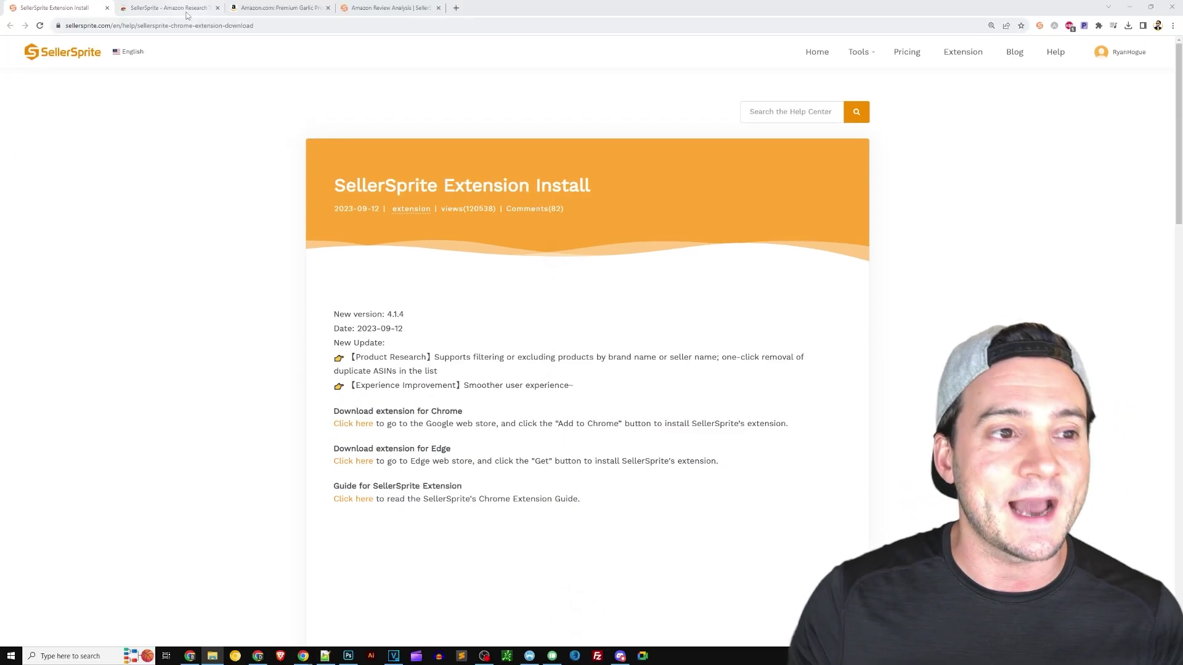
Step: View the SellerSprite extension's Chrome Web Store listing, then go to the Amazon garlic press page
click(167, 8)
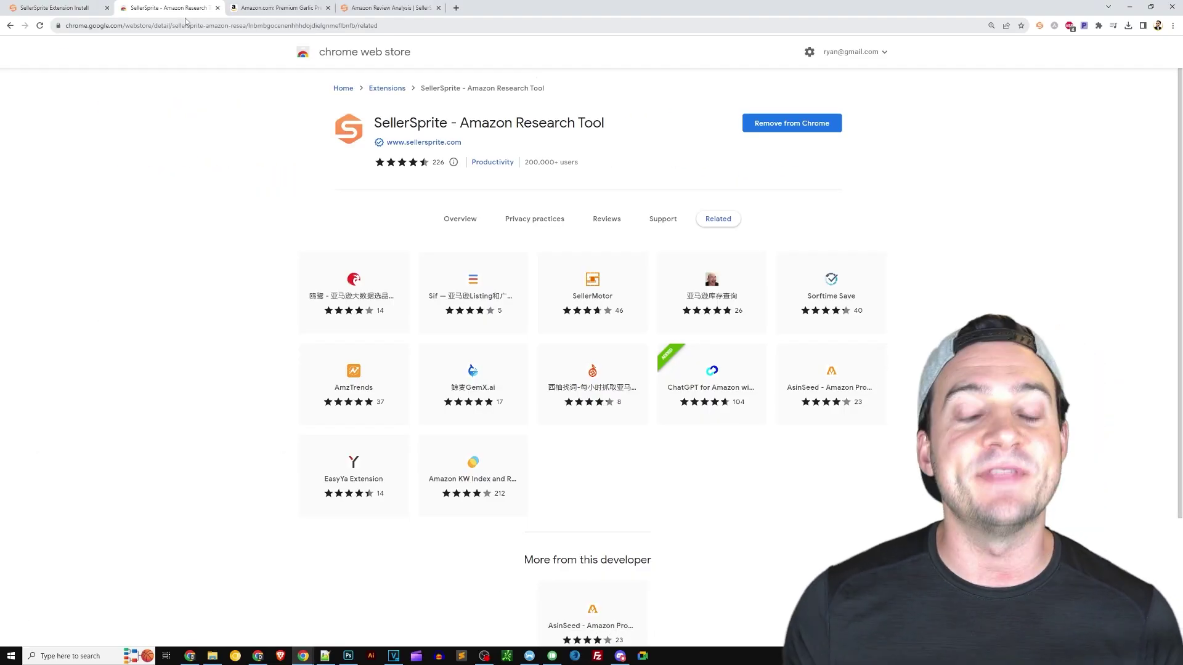
click(273, 11)
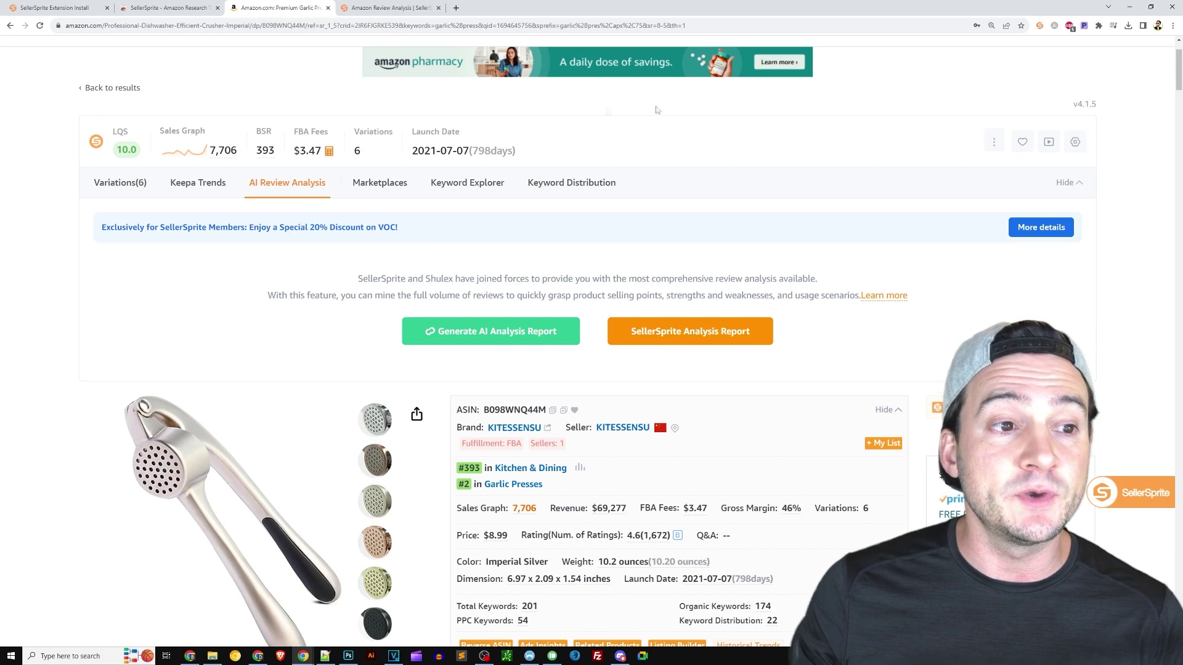
Step: Screenshot the SellerSprite product data panel and generate the SellerSprite Analysis Report
key(Print)
drag(56, 97, 1173, 396)
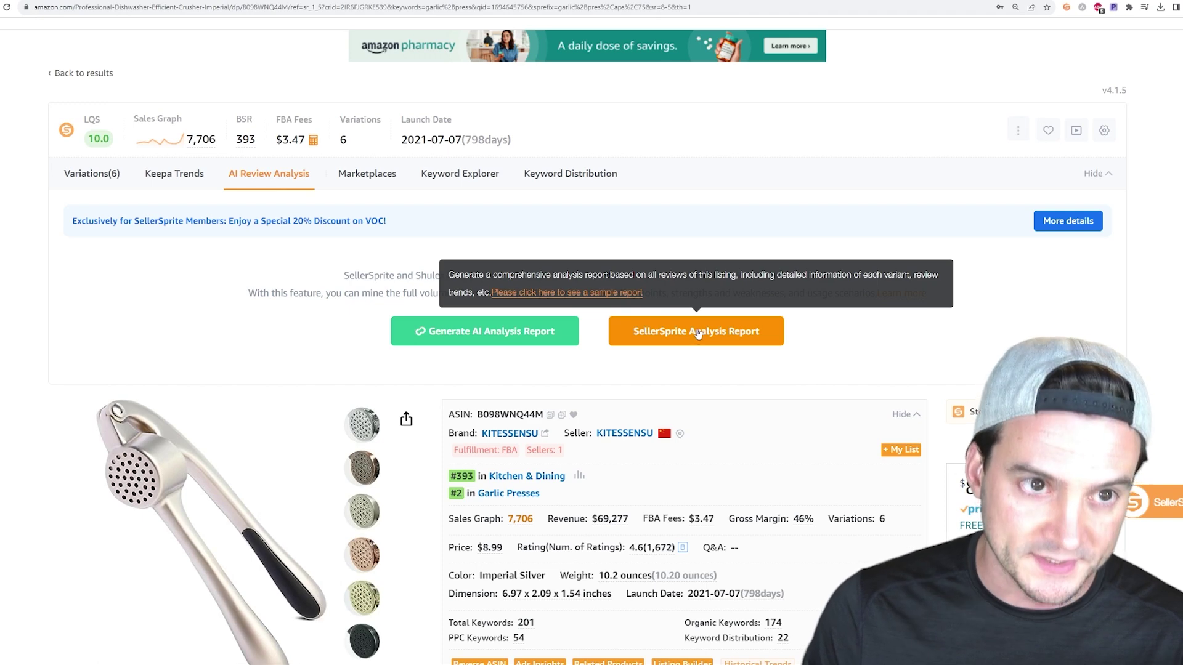
click(698, 333)
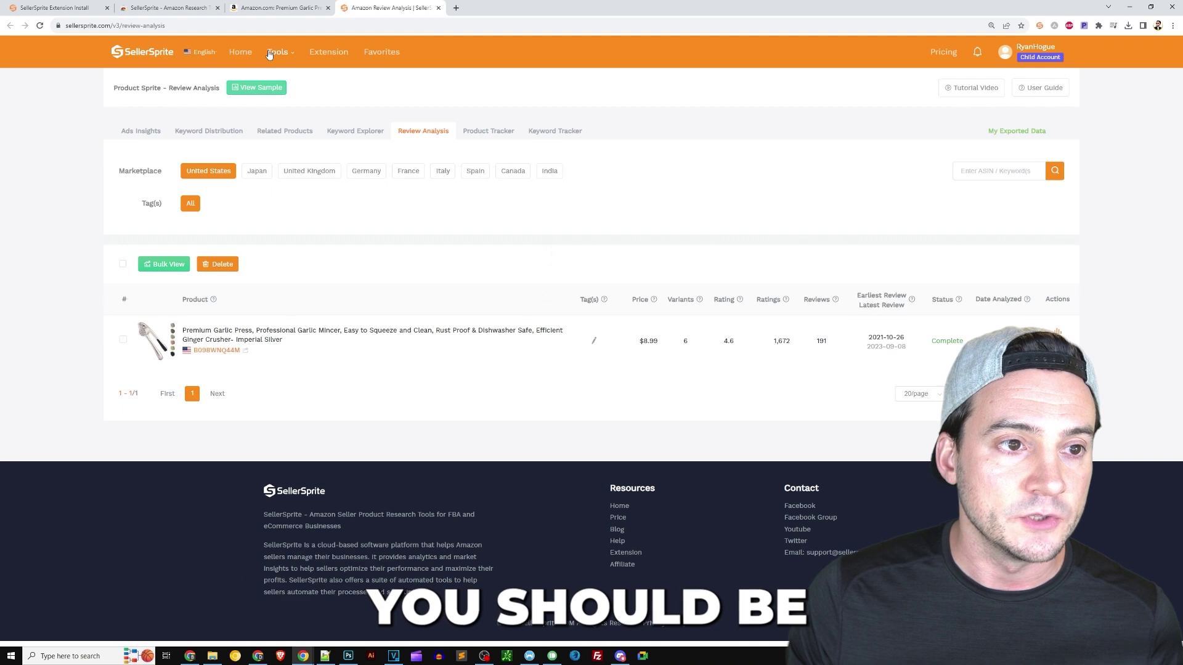
Step: Open SellerSprite Tools, search the page for 'review an', and zoom to 125%
click(269, 55)
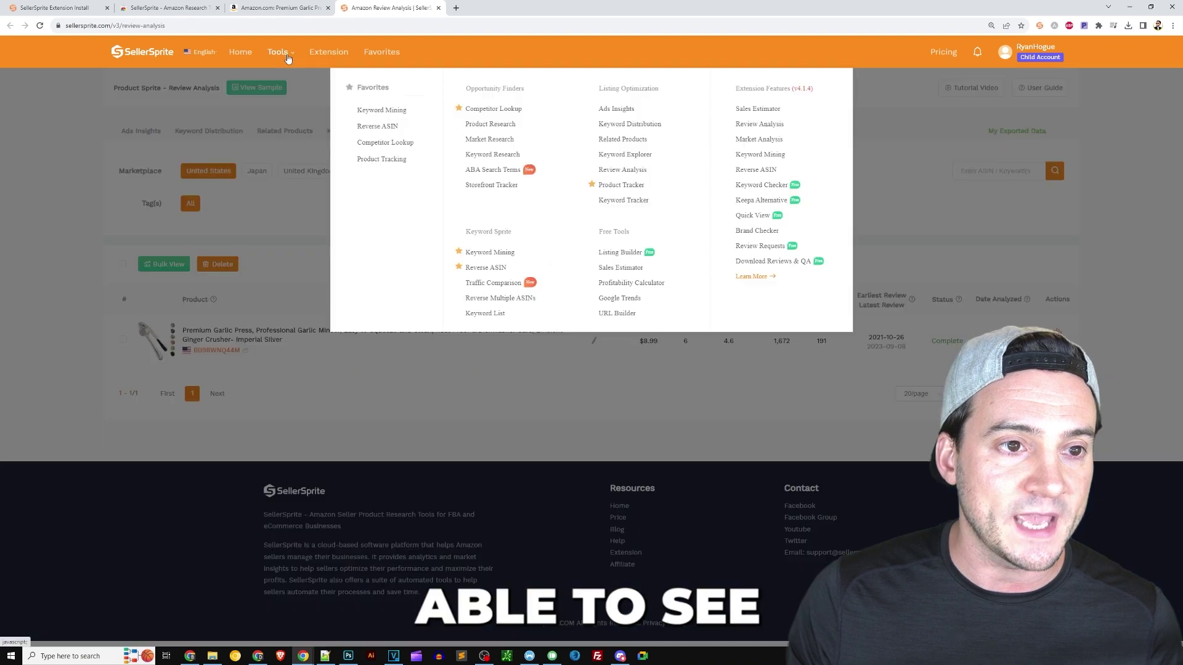
key(ctrl+f)
text(review an)
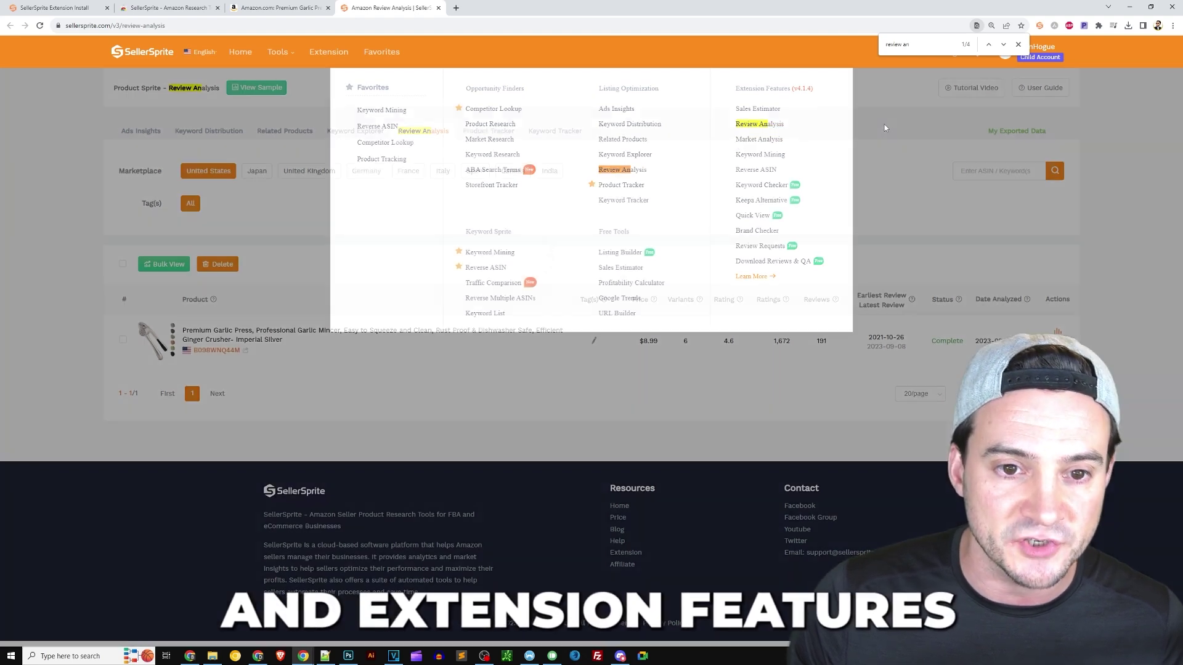
key(ctrl+plus)
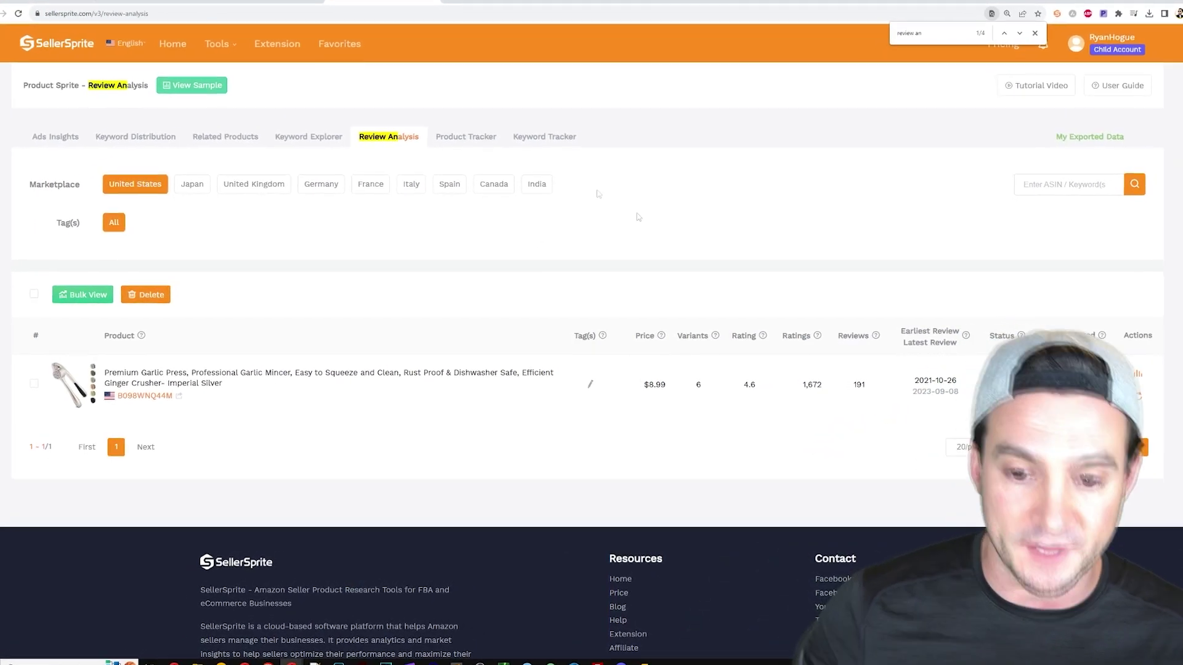
Step: Note the 1,672 total ratings, zoom to 150%, and open the garlic press review analysis report
double_click(810, 384)
click(828, 287)
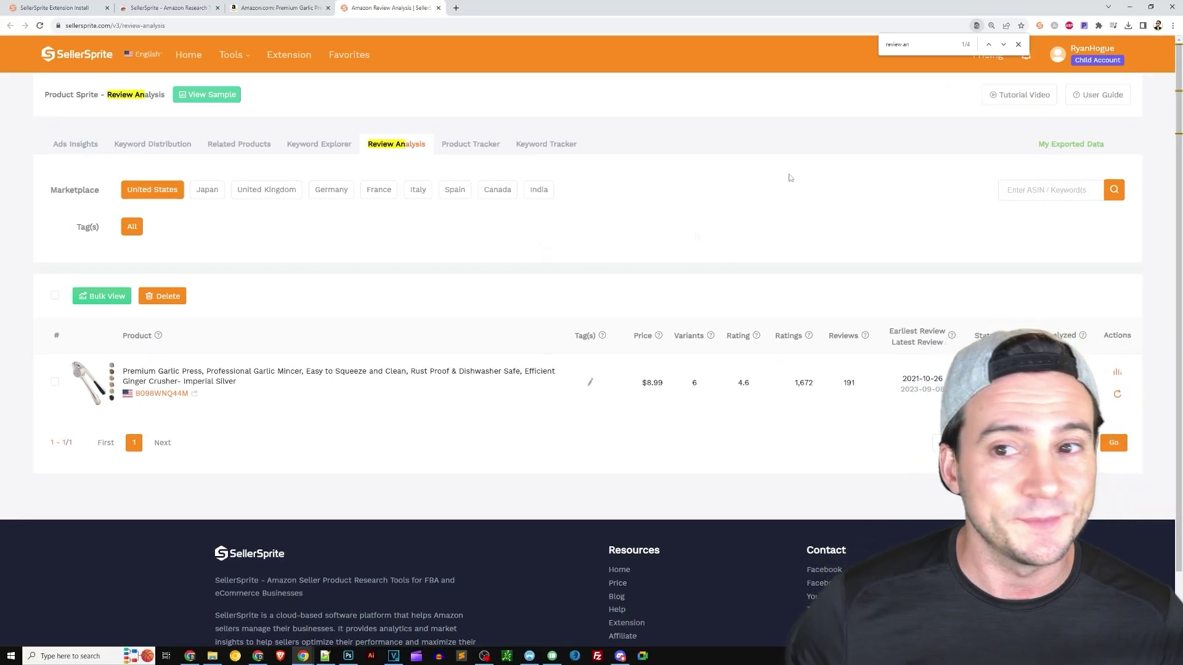
key(Escape)
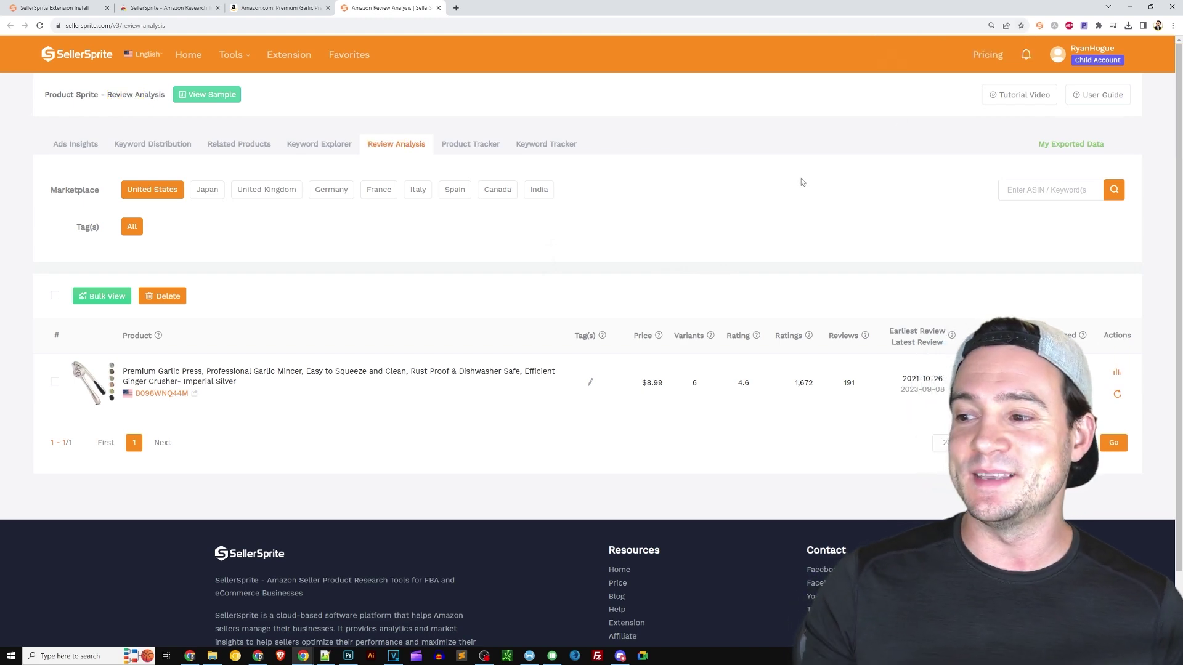
key(ctrl+plus)
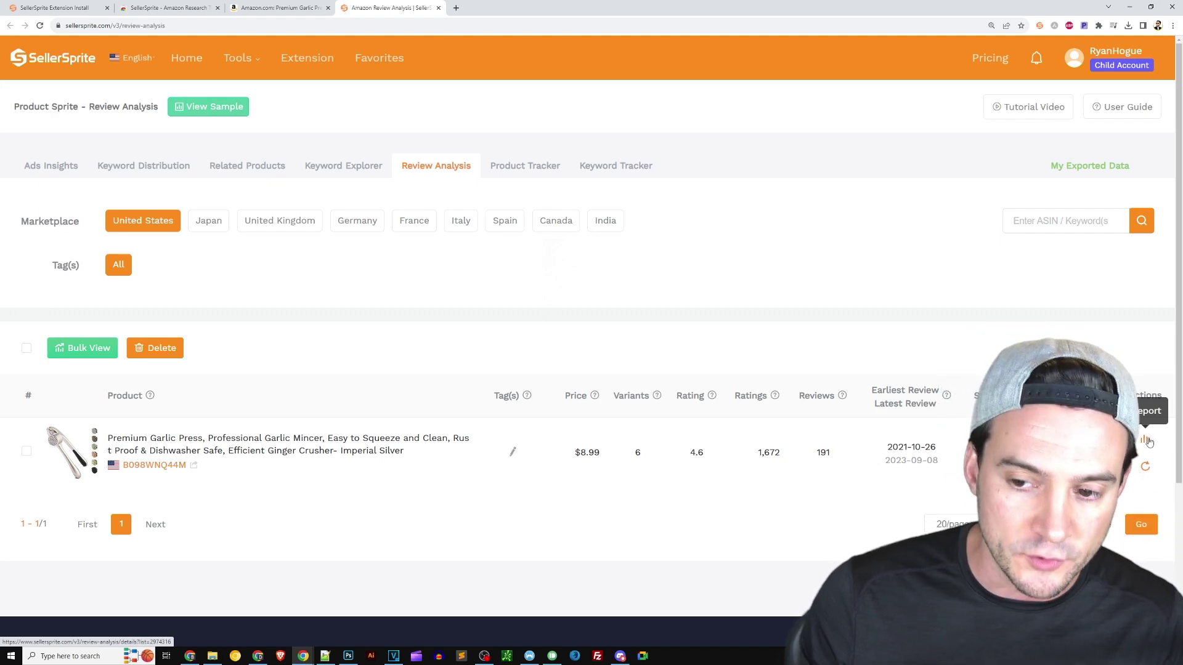
click(1148, 441)
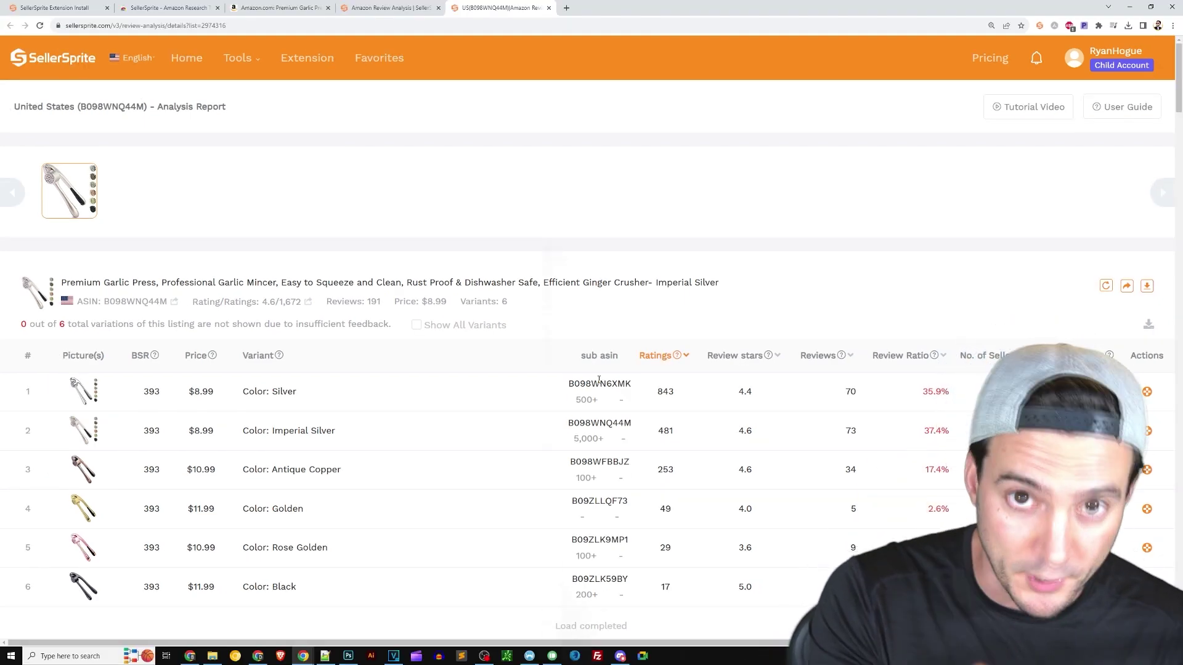
Step: Check the Amazon page and analysed-products list, then return to the US(B098WNQ44M) report
click(268, 3)
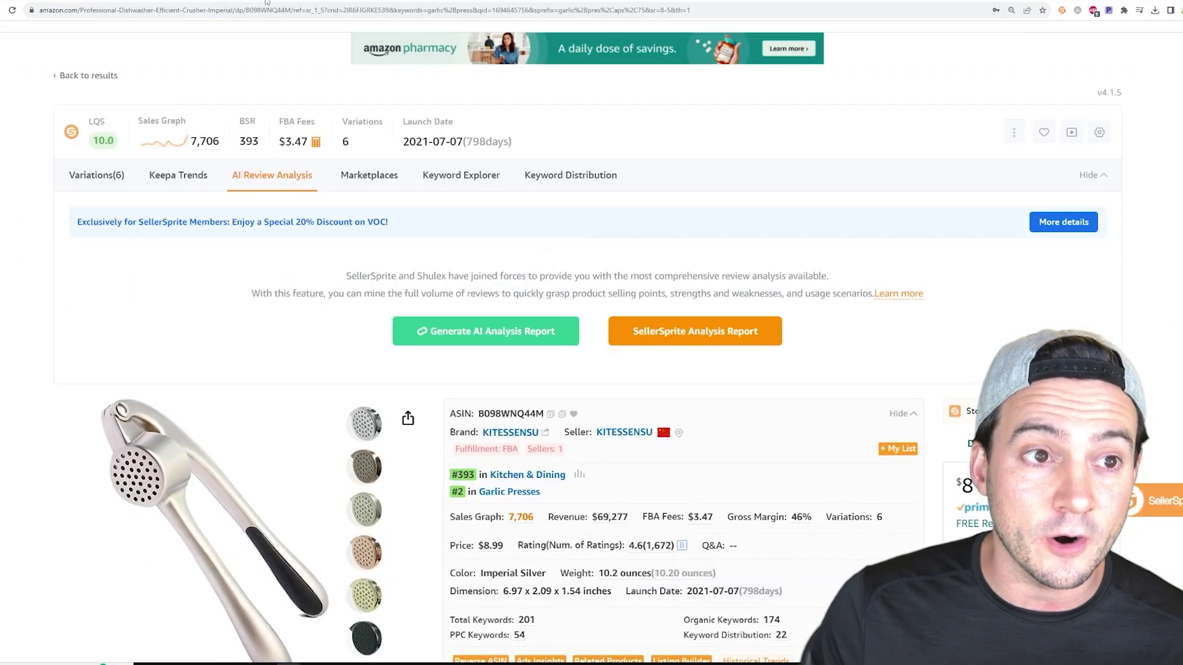
scroll(736, 242, down, 4)
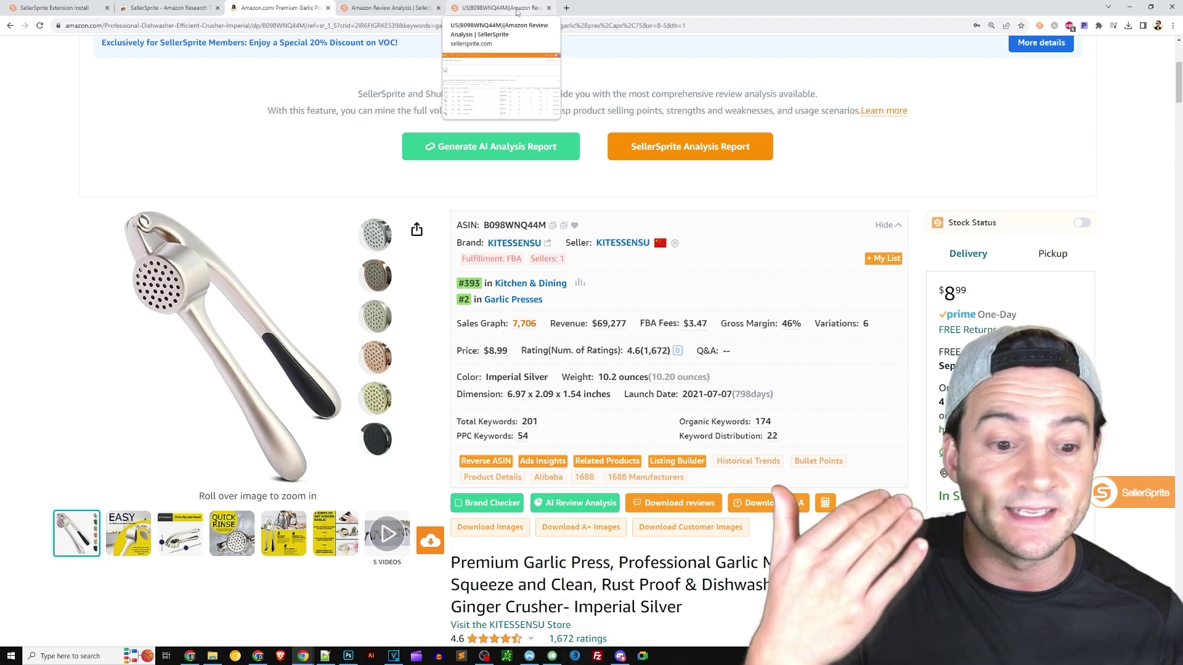
click(502, 8)
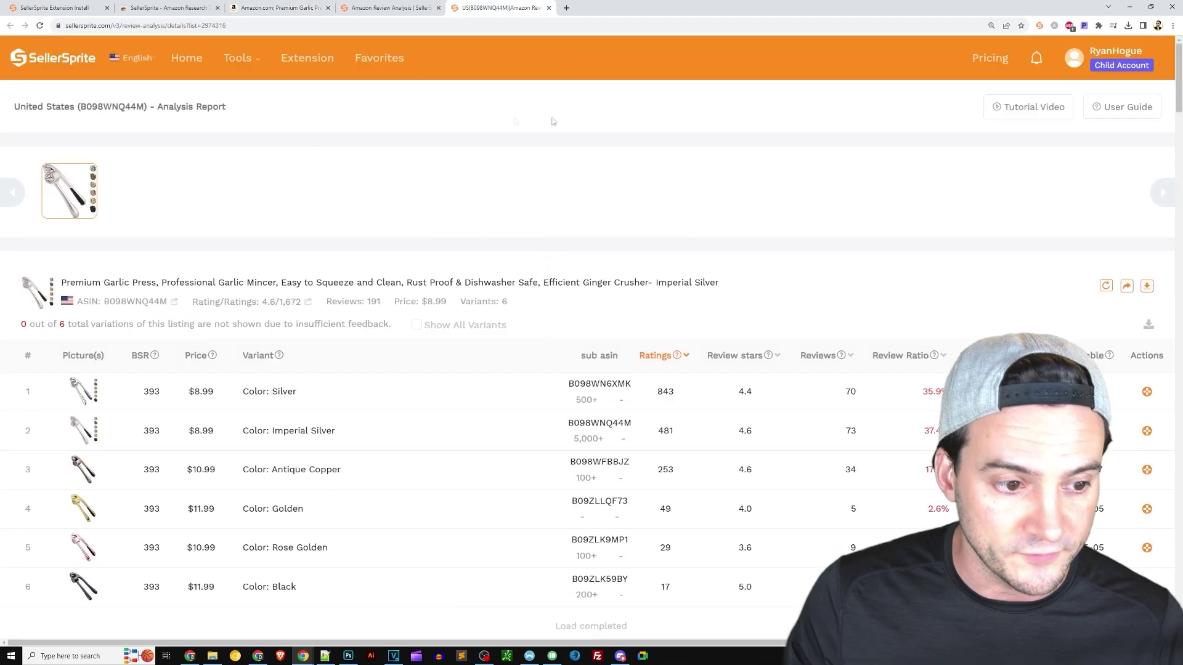
click(410, 9)
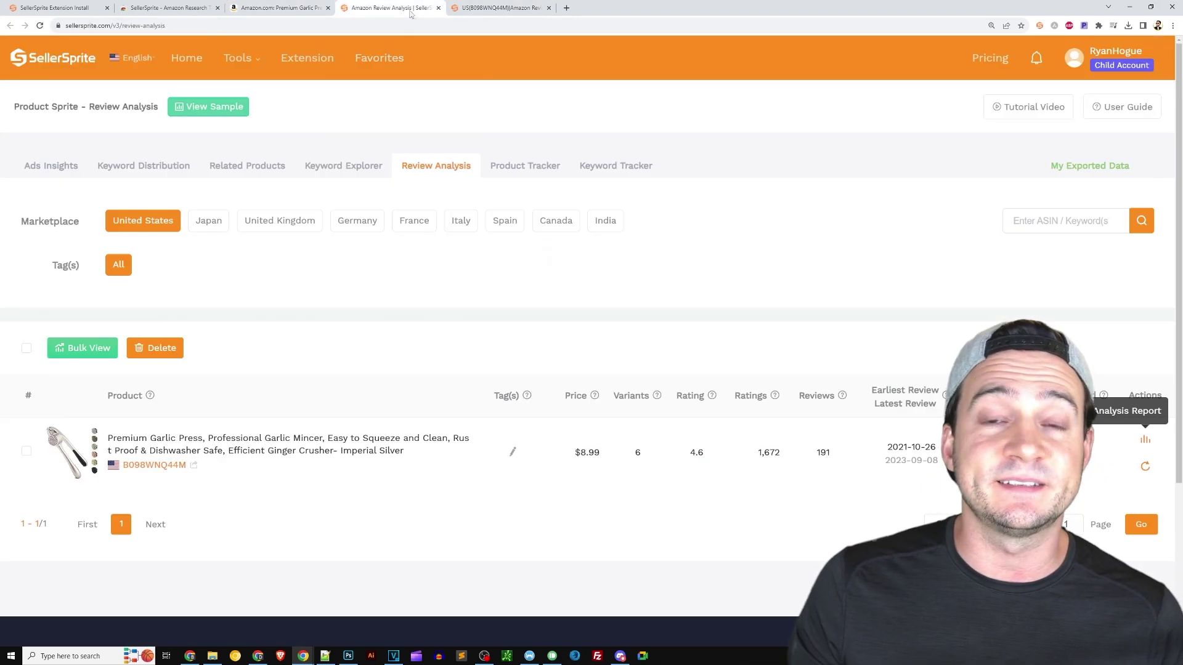
click(476, 10)
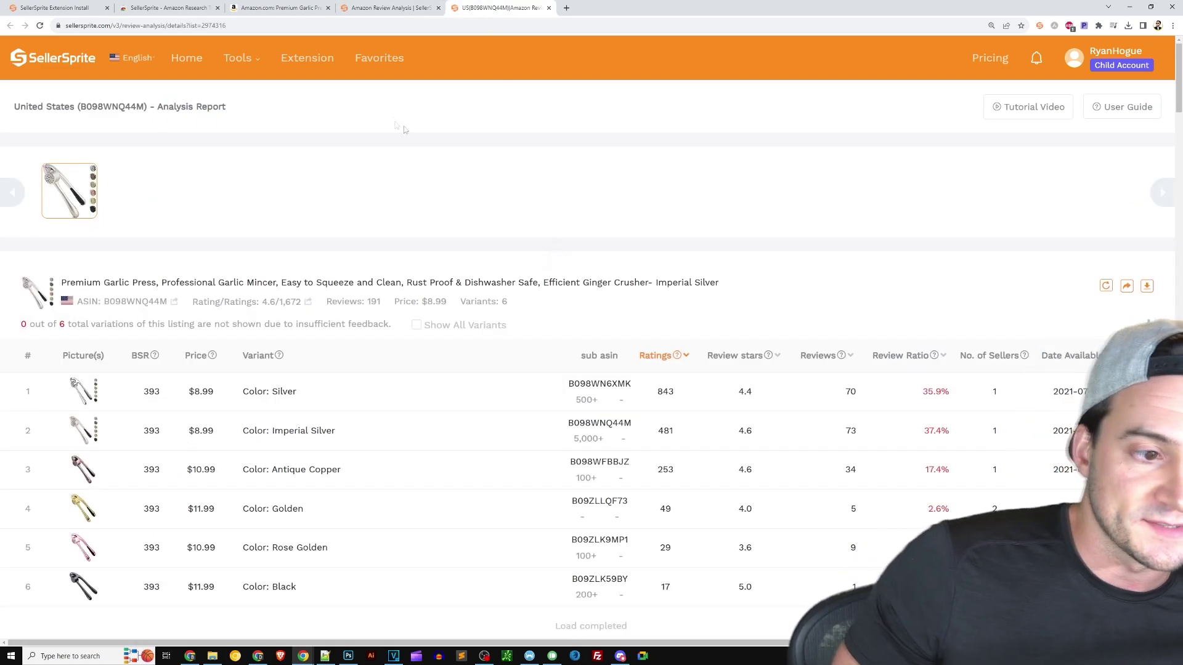
scroll(425, 141, down, 2)
scroll(425, 141, down, 3)
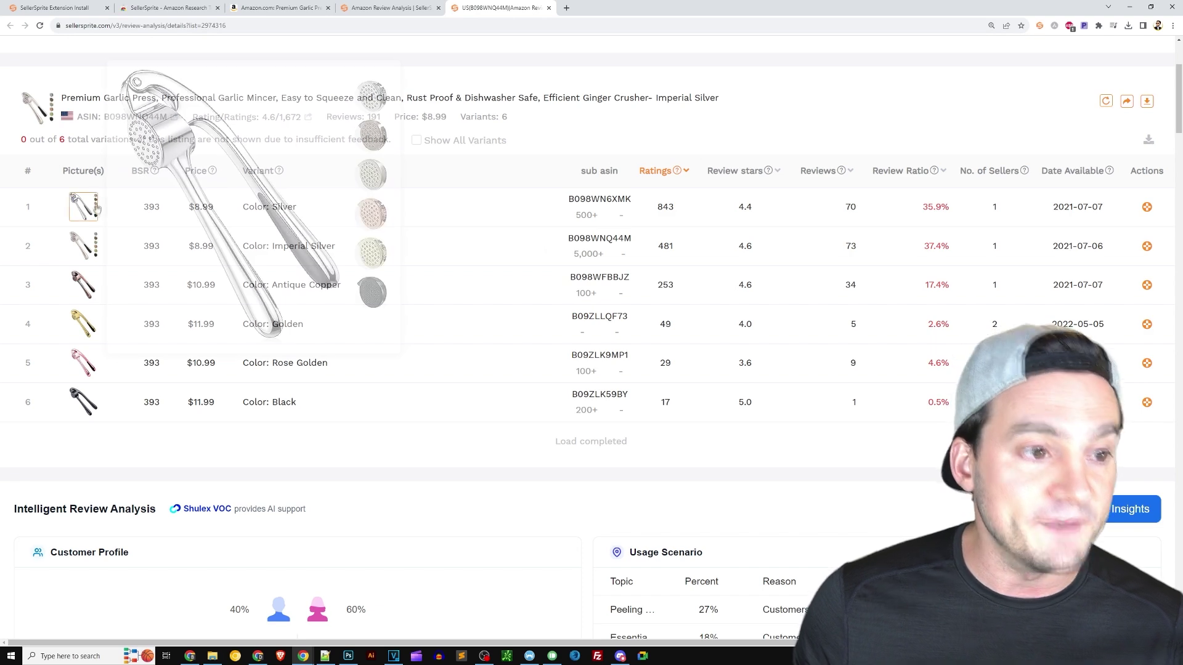
mouse_move(100, 247)
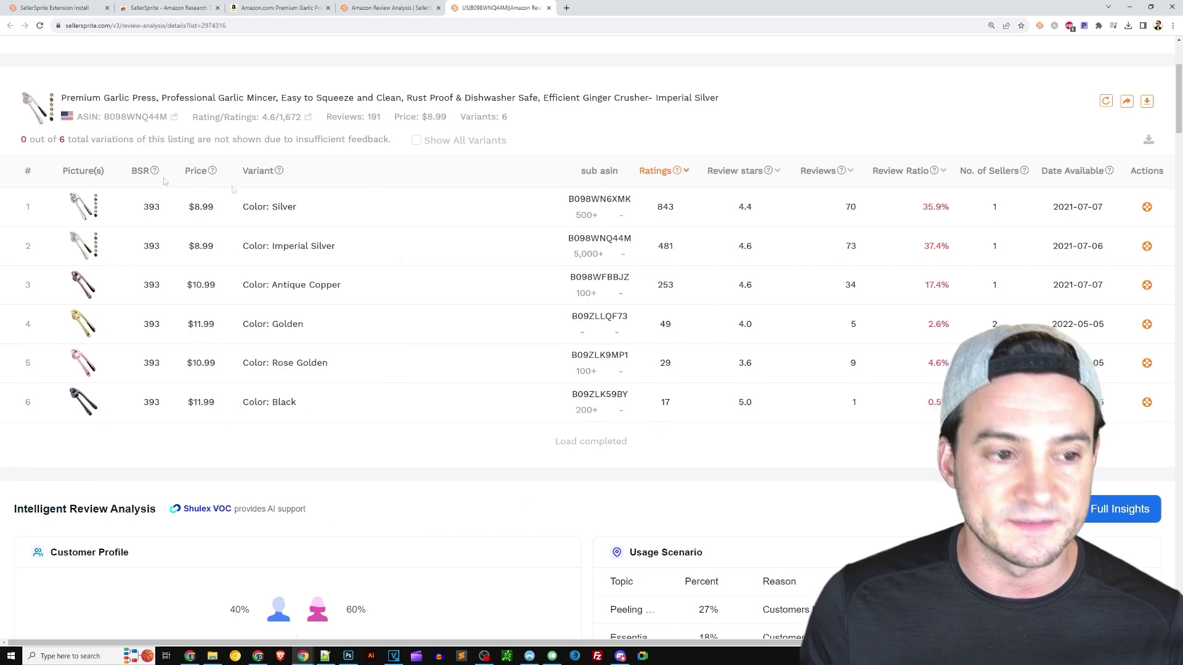
drag(241, 198, 414, 454)
click(415, 455)
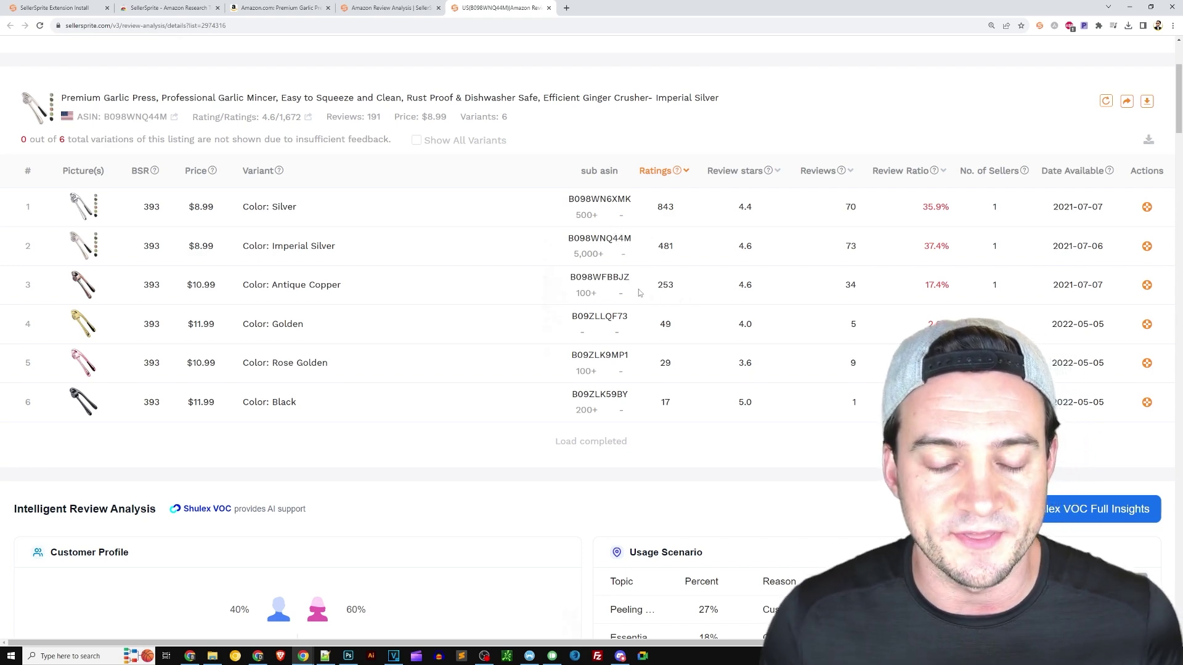
double_click(667, 207)
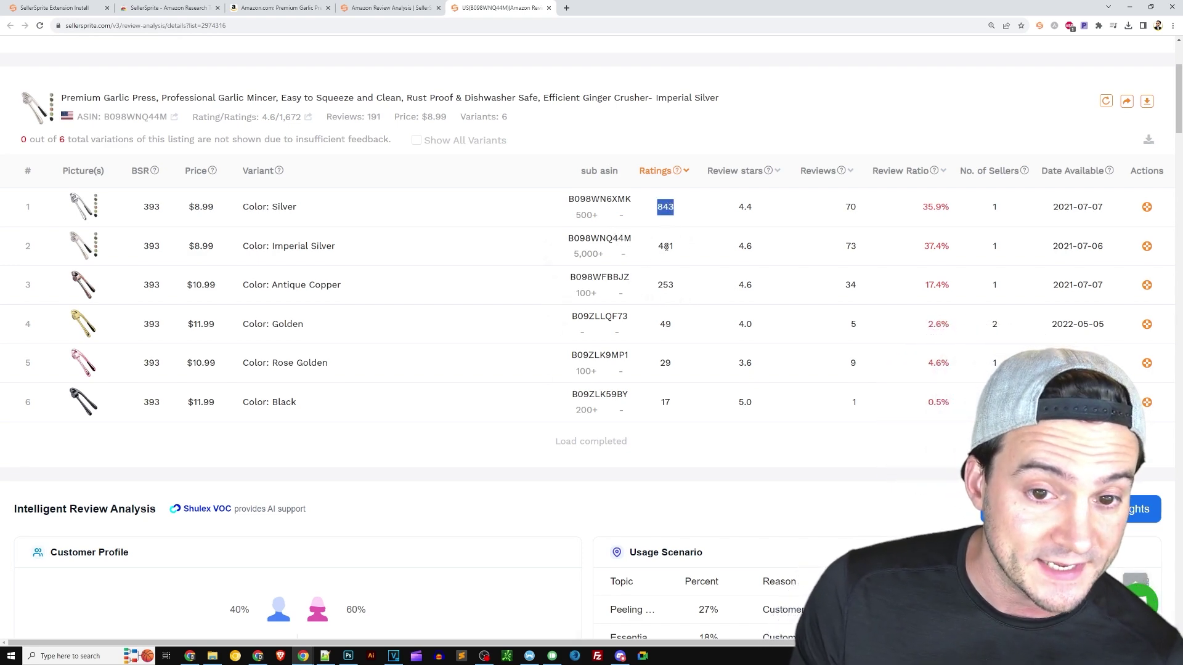
double_click(665, 247)
double_click(665, 285)
double_click(665, 324)
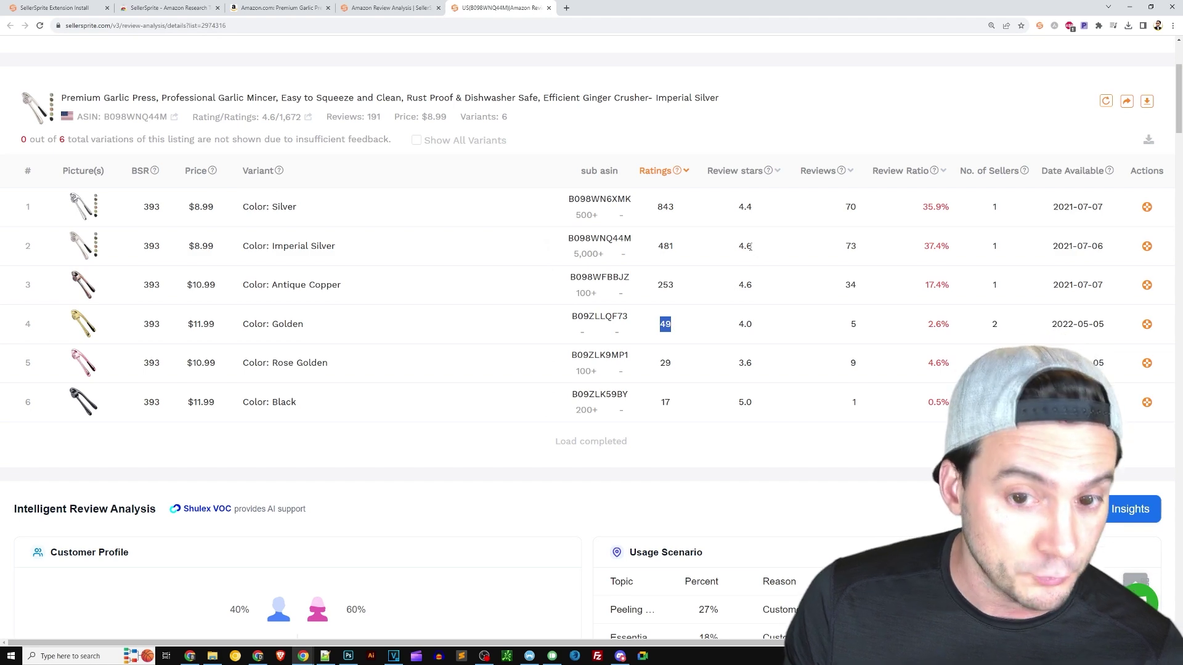
drag(751, 247, 738, 246)
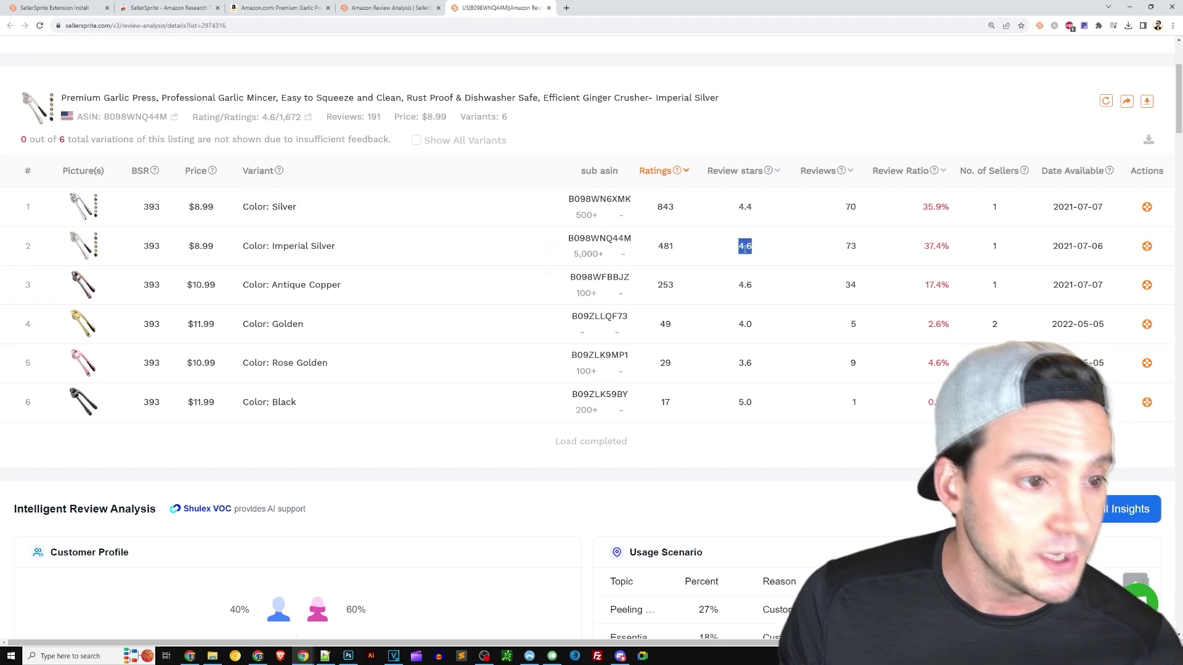
click(745, 255)
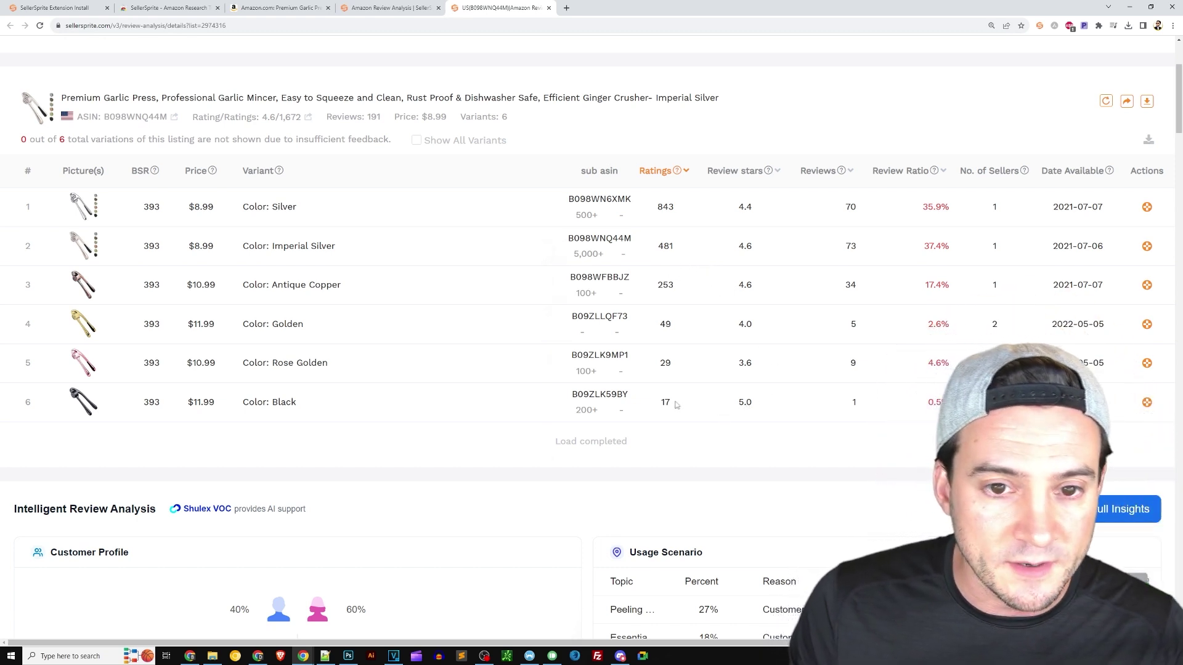
drag(678, 405, 660, 404)
click(742, 404)
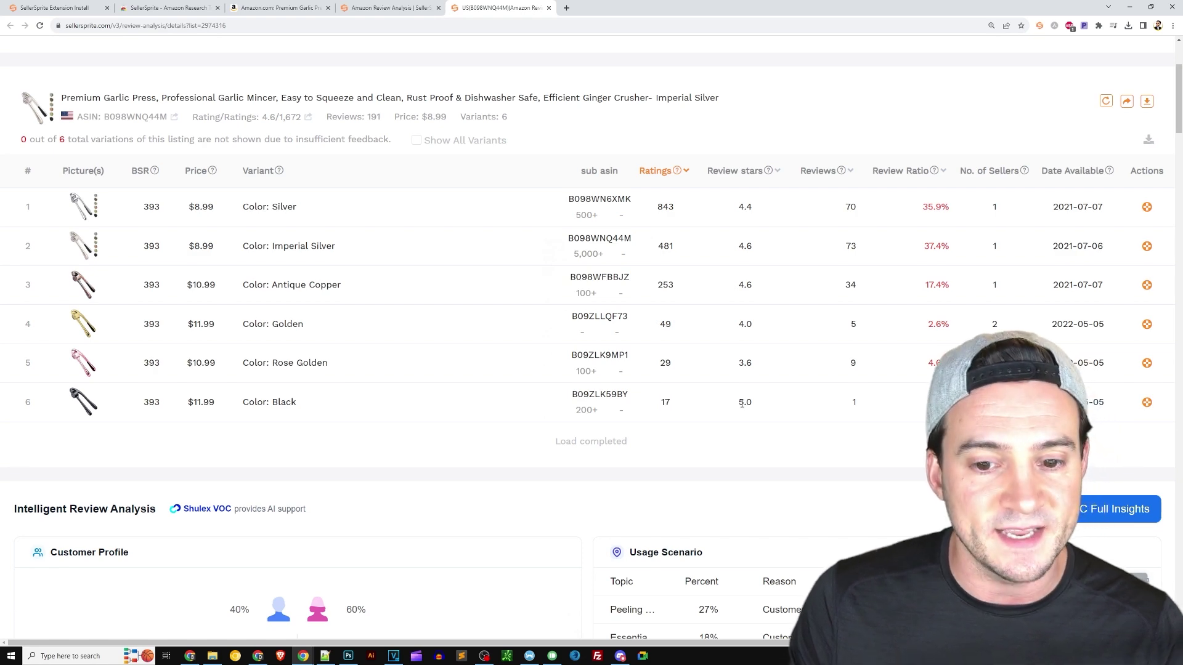
double_click(743, 403)
click(861, 409)
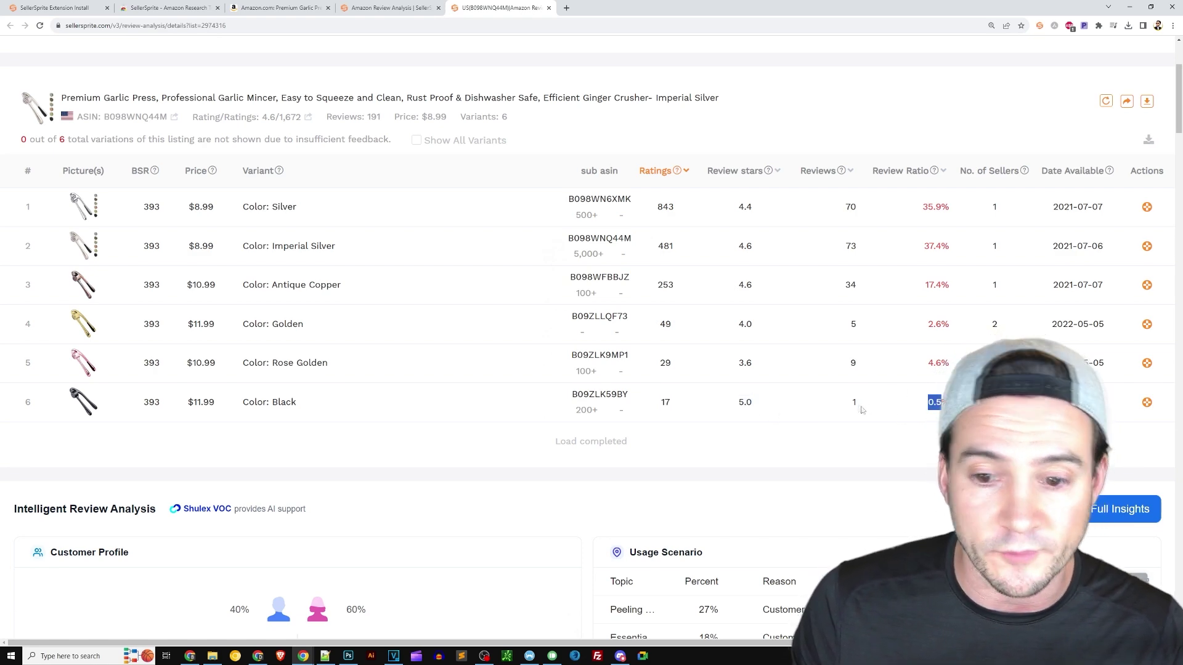
double_click(927, 209)
drag(954, 246, 925, 246)
click(945, 247)
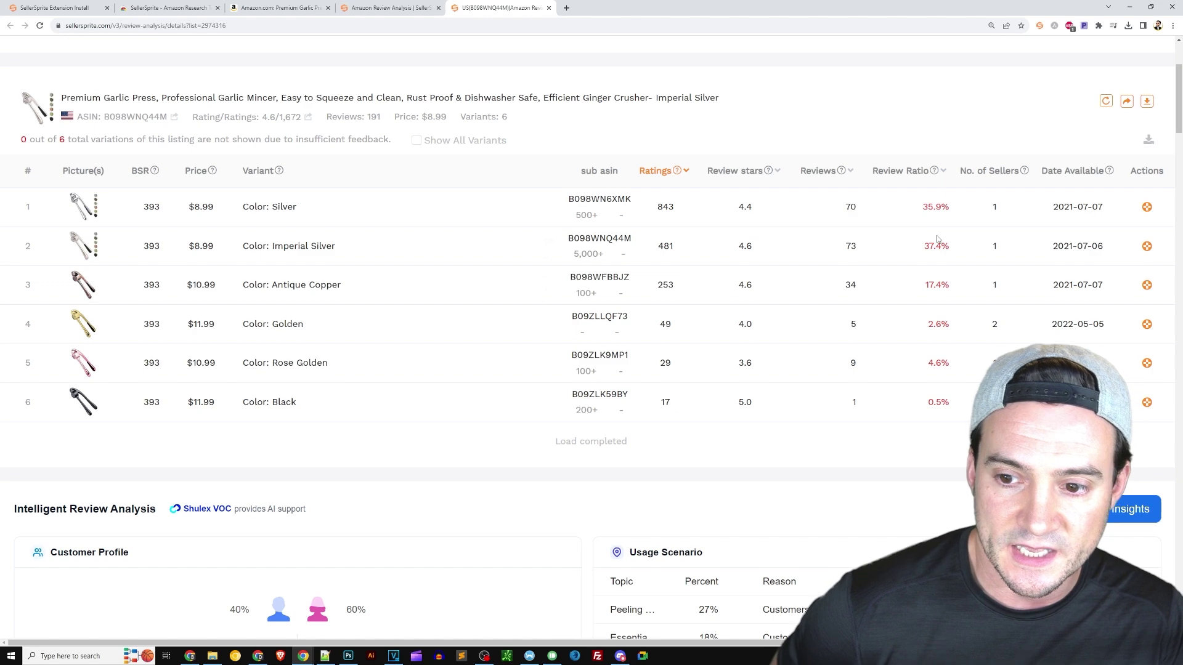
scroll(594, 254, down, 5)
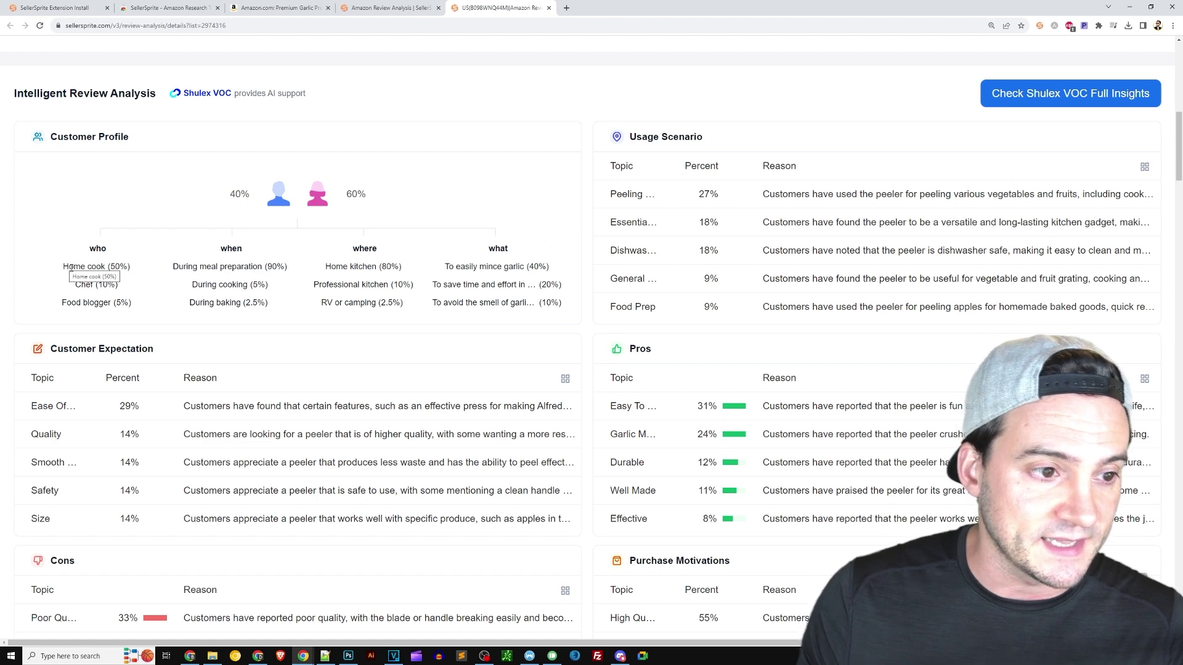
drag(61, 272, 105, 267)
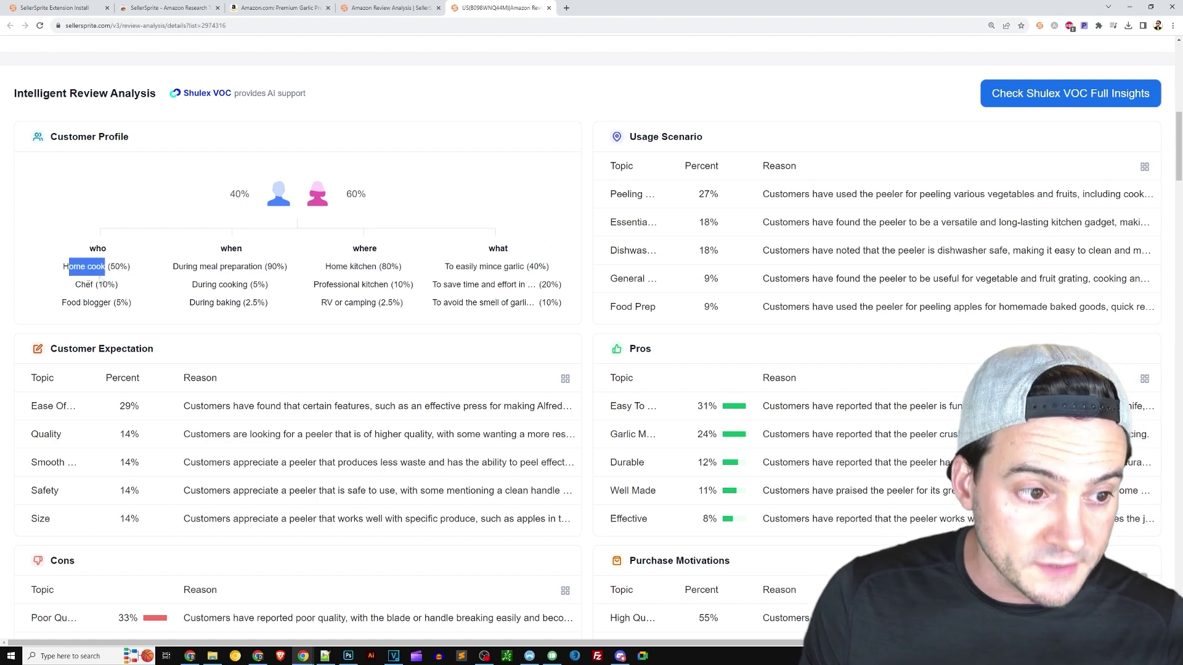
double_click(83, 284)
drag(62, 302, 109, 303)
click(112, 304)
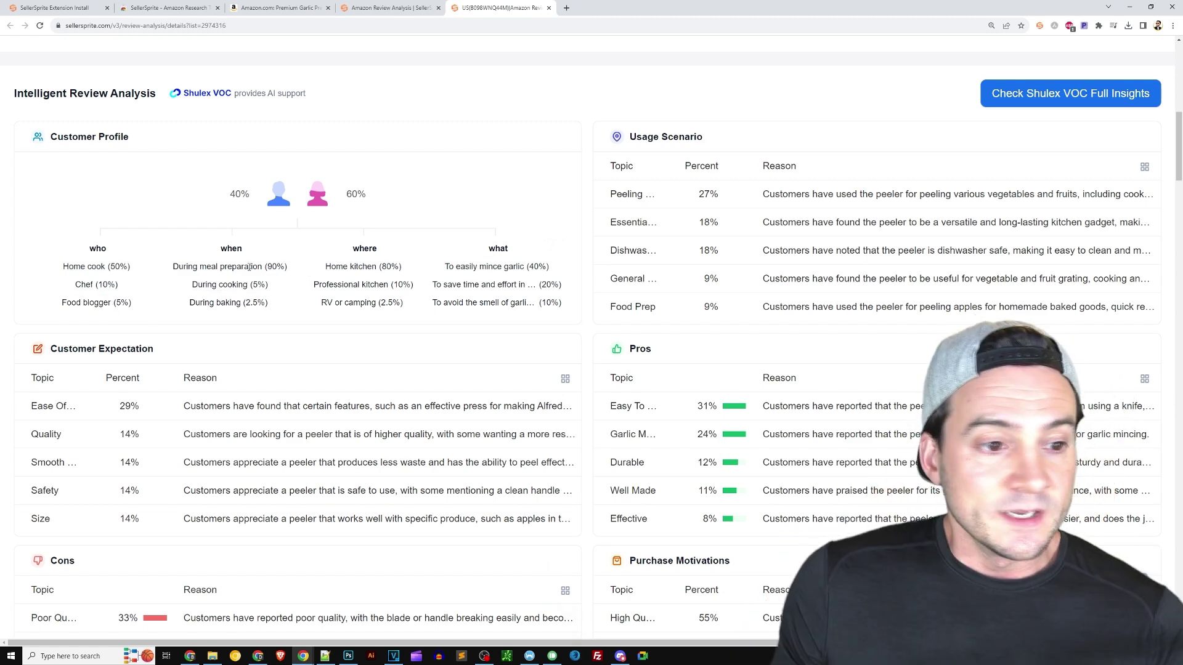
click(294, 9)
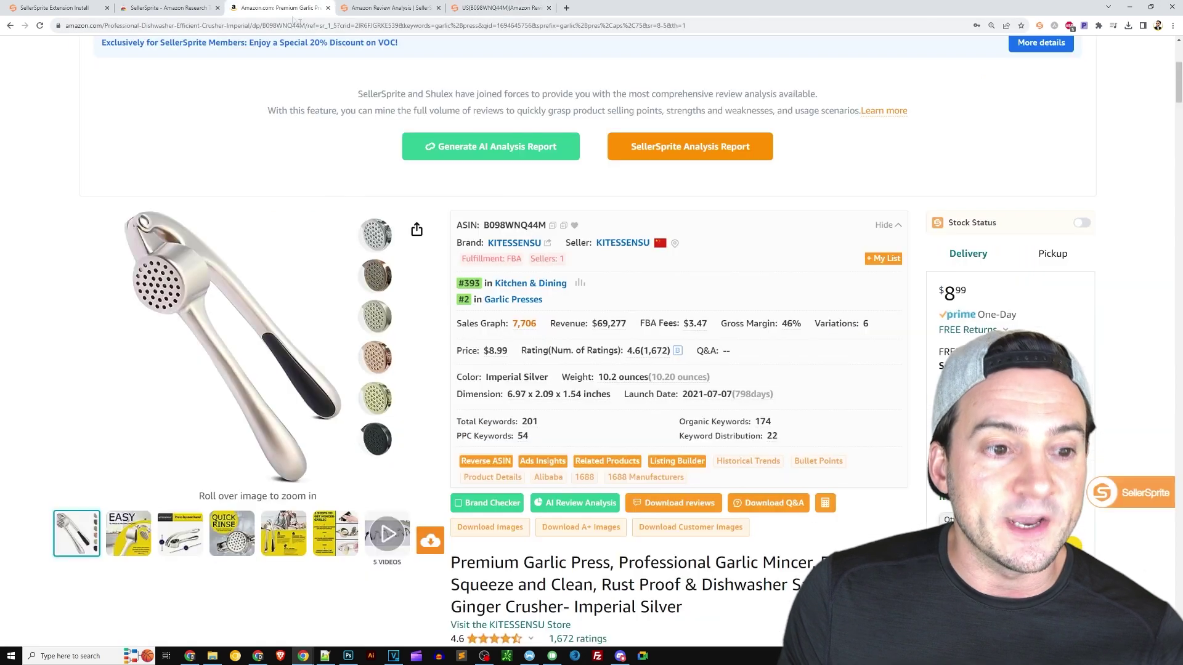
click(491, 12)
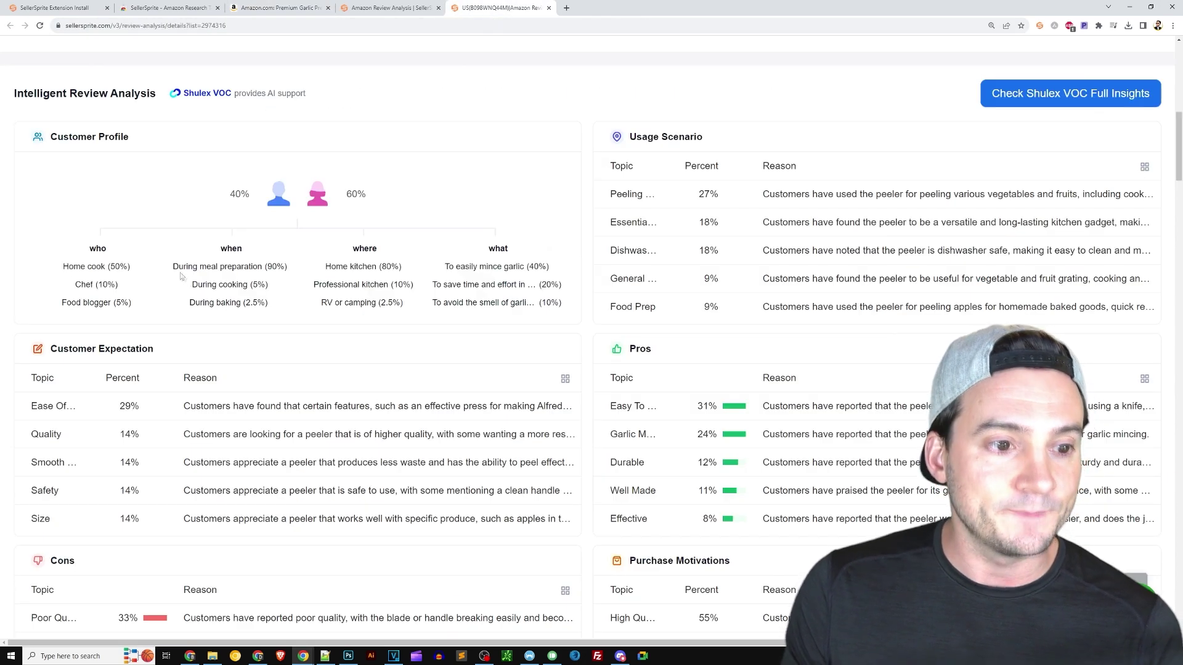
drag(175, 268, 244, 302)
click(244, 303)
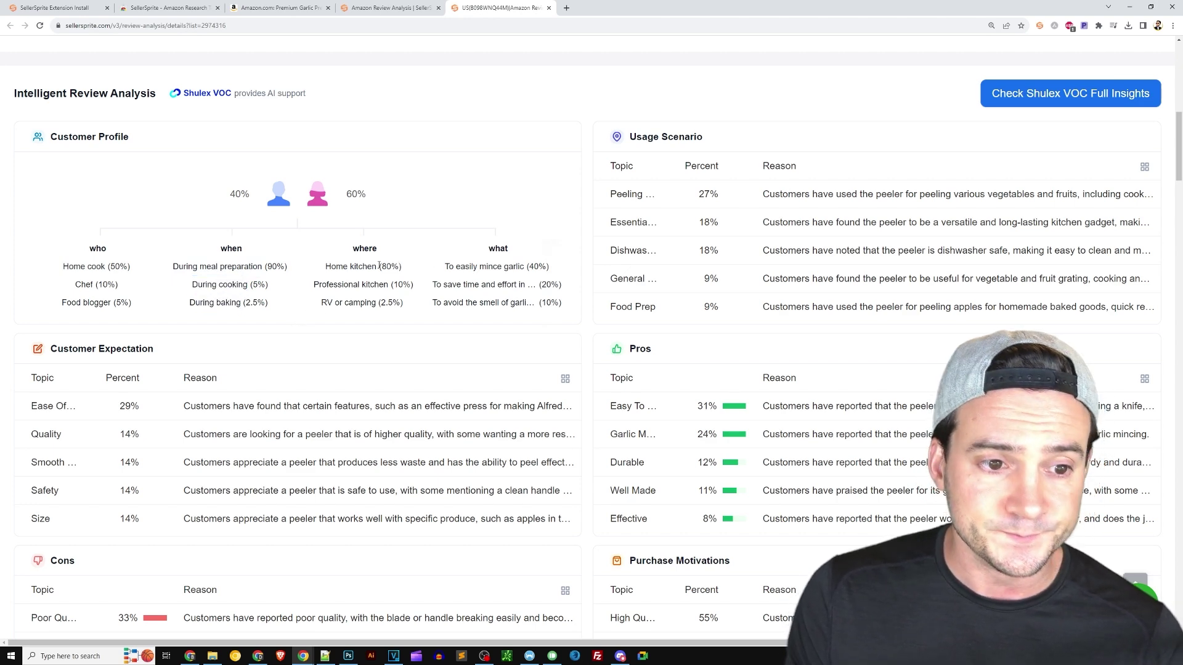
drag(326, 266, 378, 303)
click(312, 311)
click(430, 344)
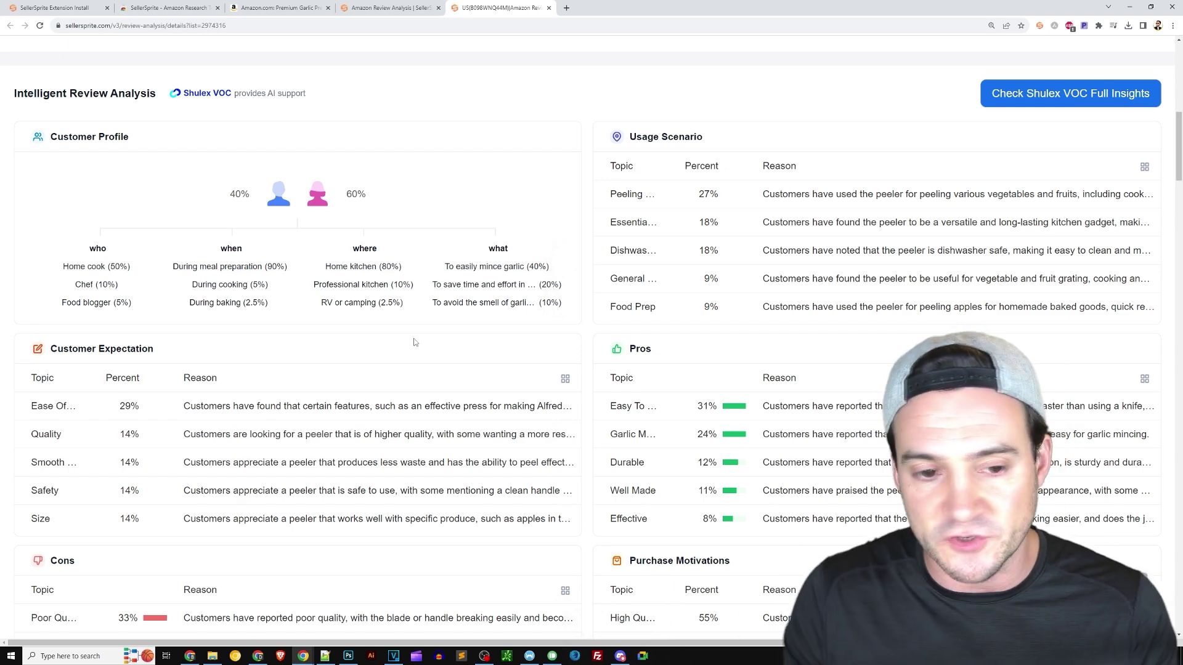
drag(446, 267, 521, 284)
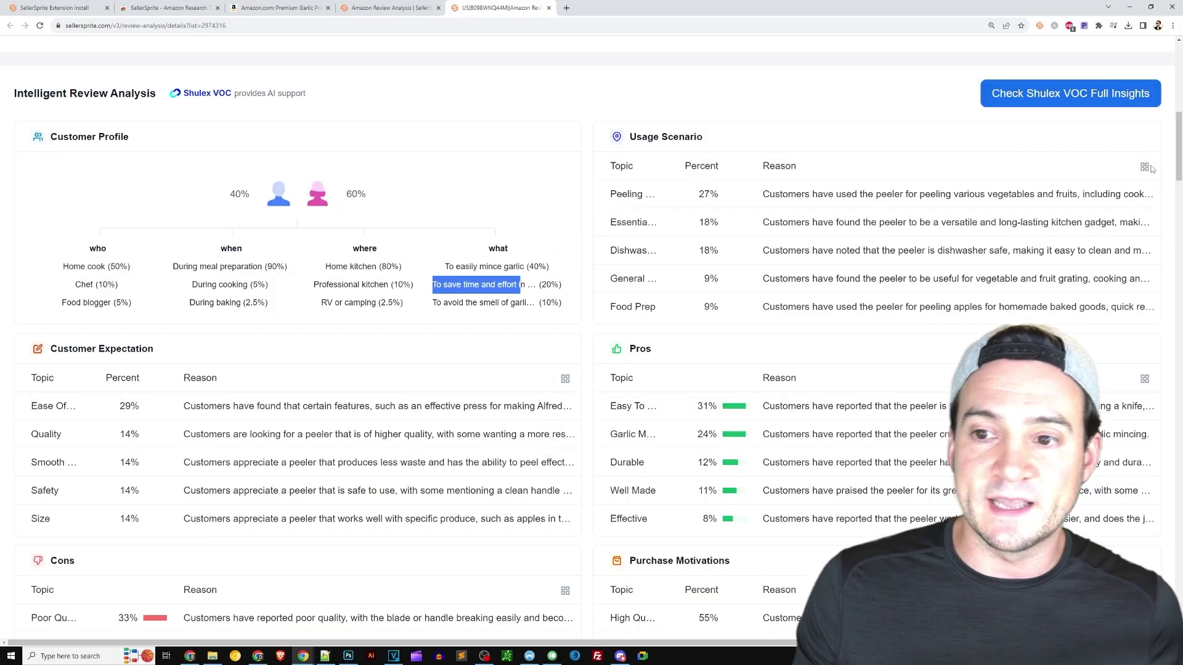
click(1144, 167)
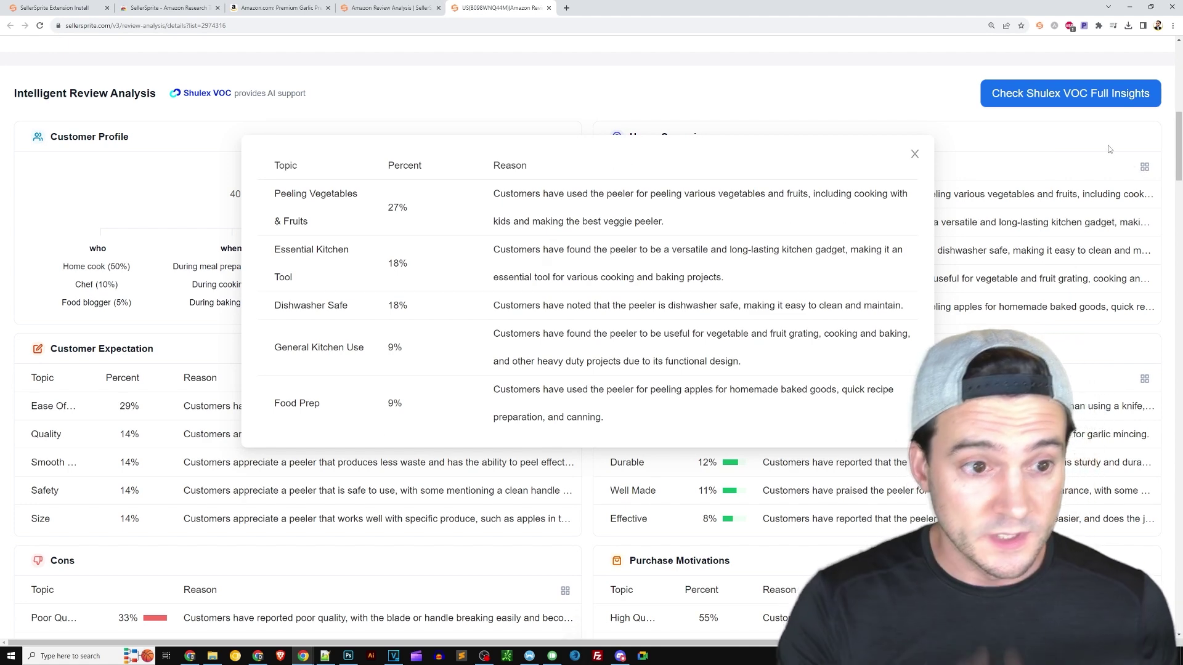
drag(276, 194, 357, 195)
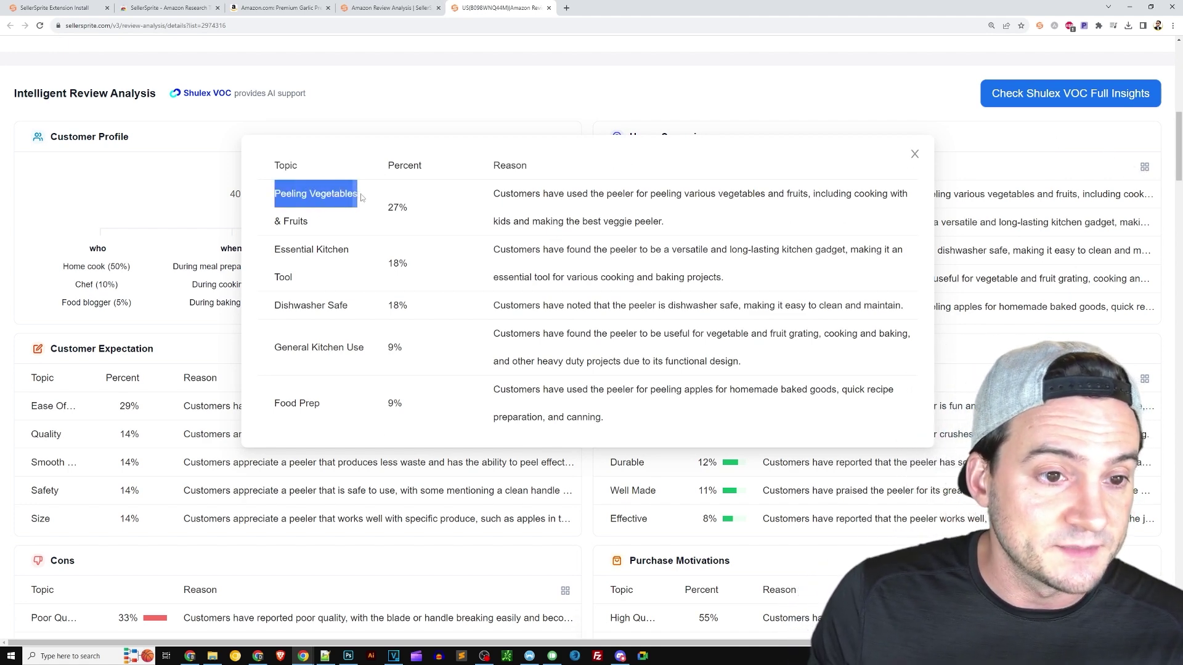
click(303, 231)
drag(279, 265, 335, 275)
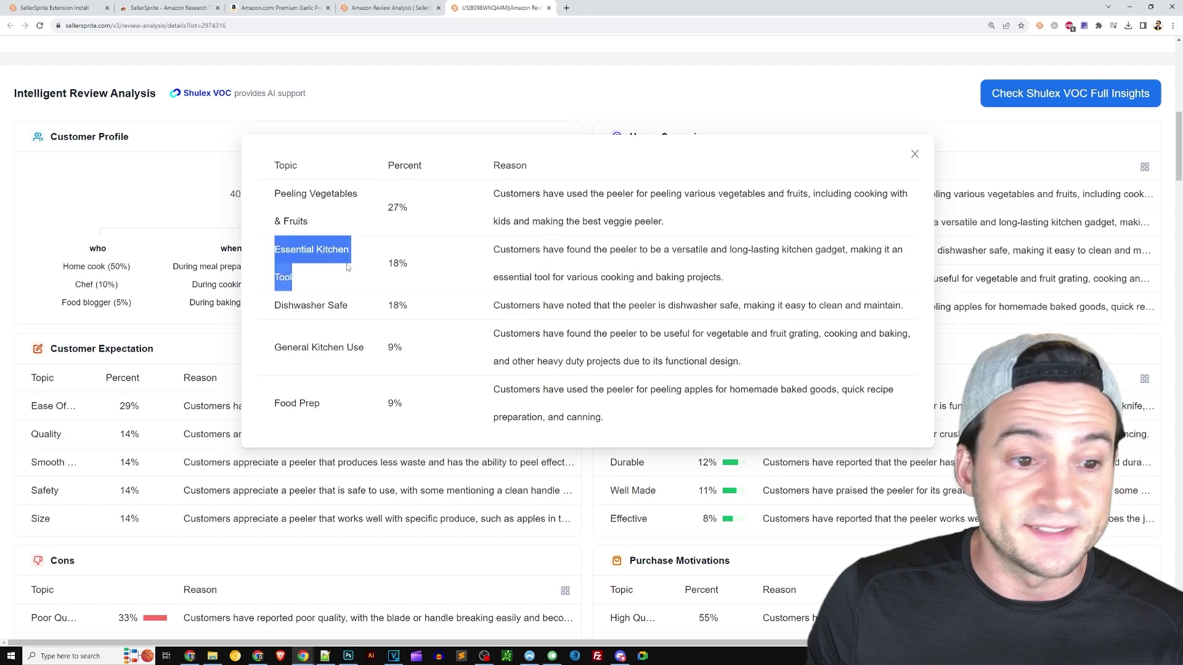
drag(282, 305, 372, 312)
drag(266, 349, 387, 357)
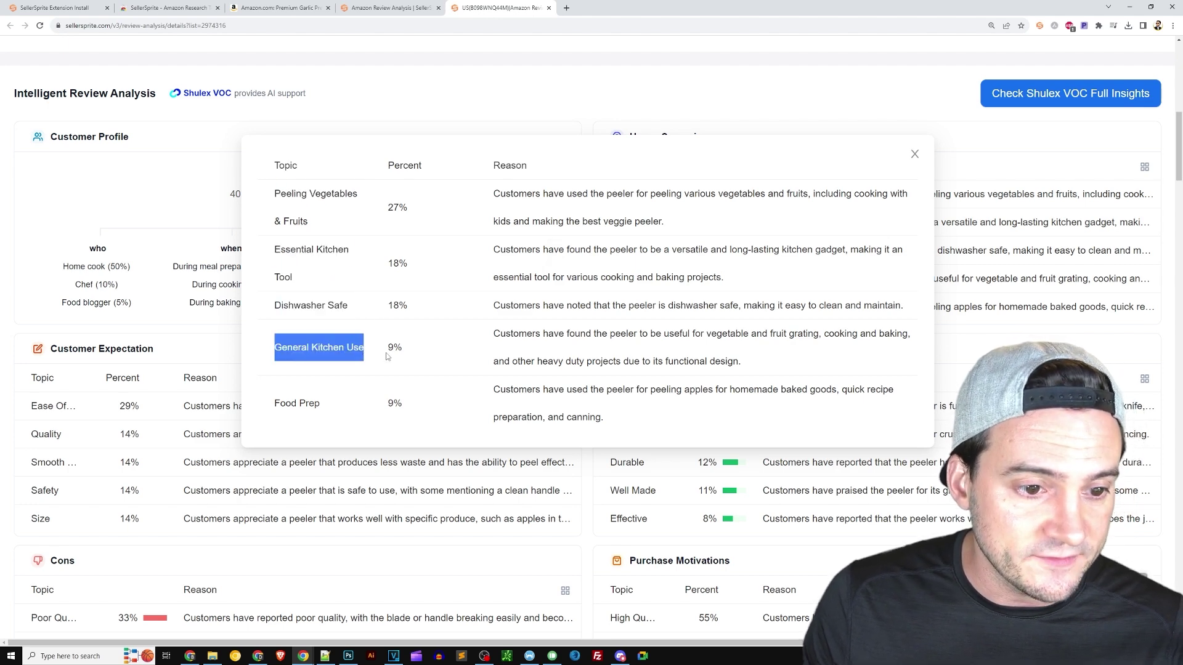
drag(273, 411, 325, 406)
click(377, 96)
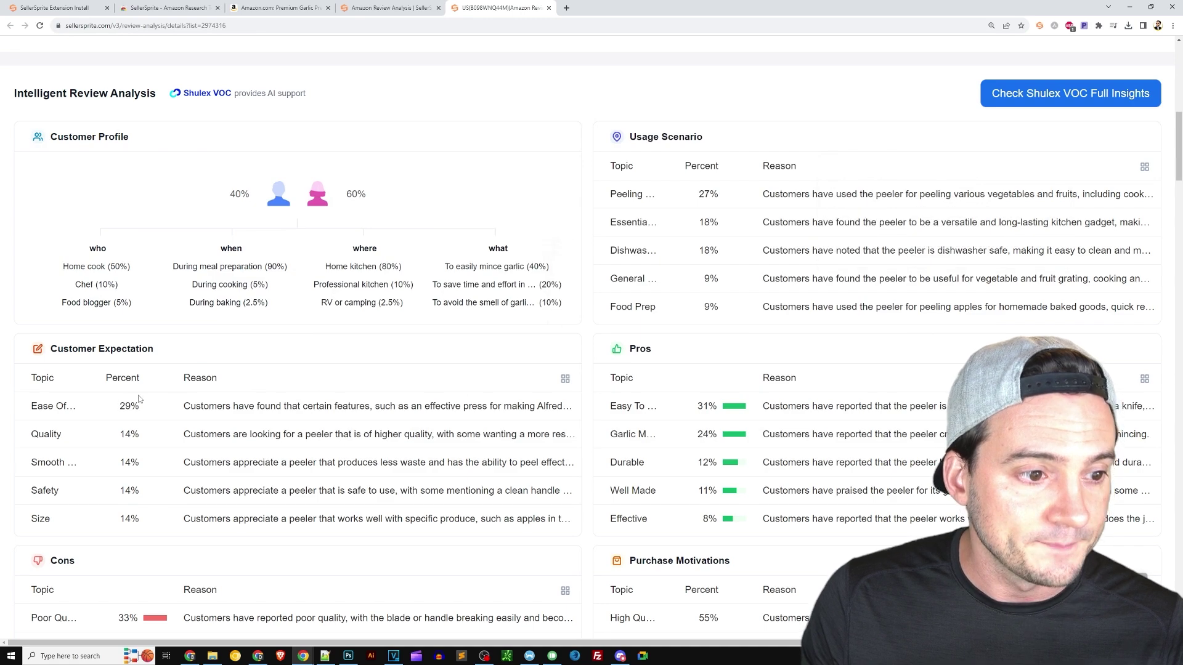
scroll(564, 242, down, 2)
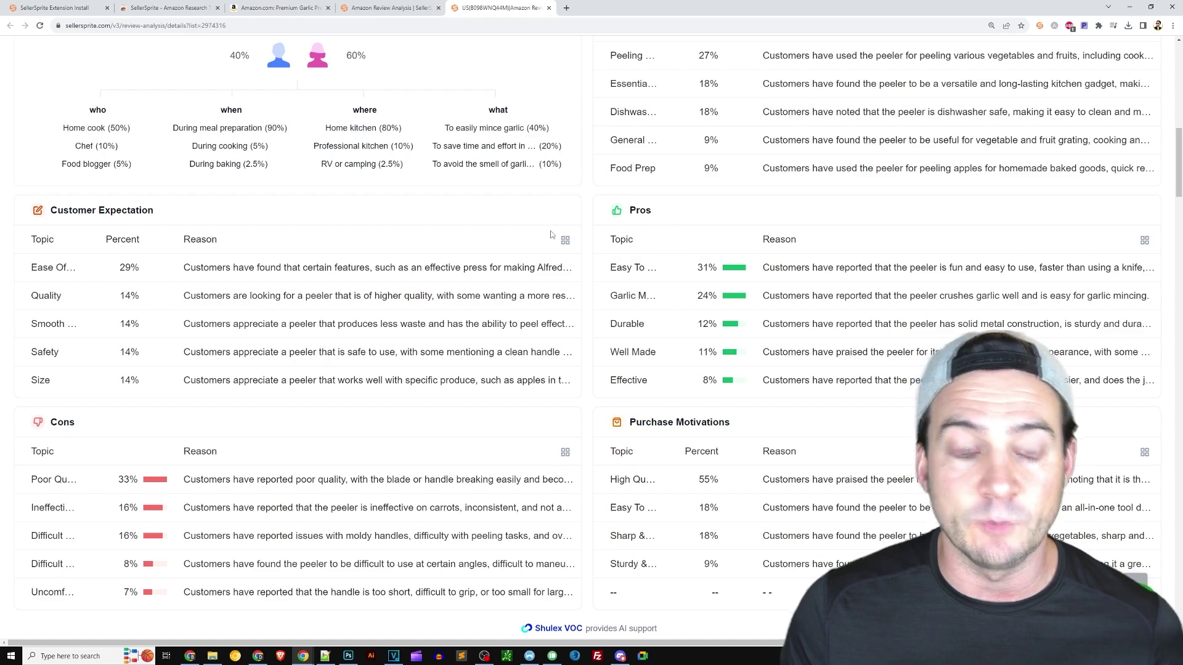
click(565, 240)
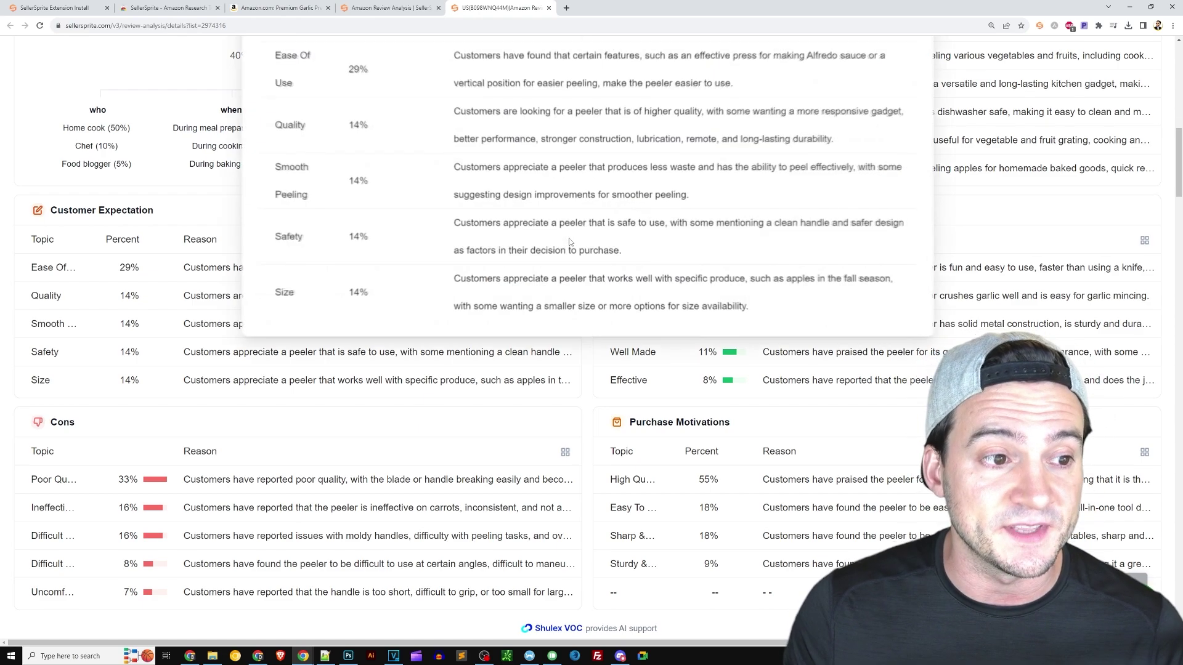
scroll(568, 242, up, 5)
scroll(618, 215, down, 4)
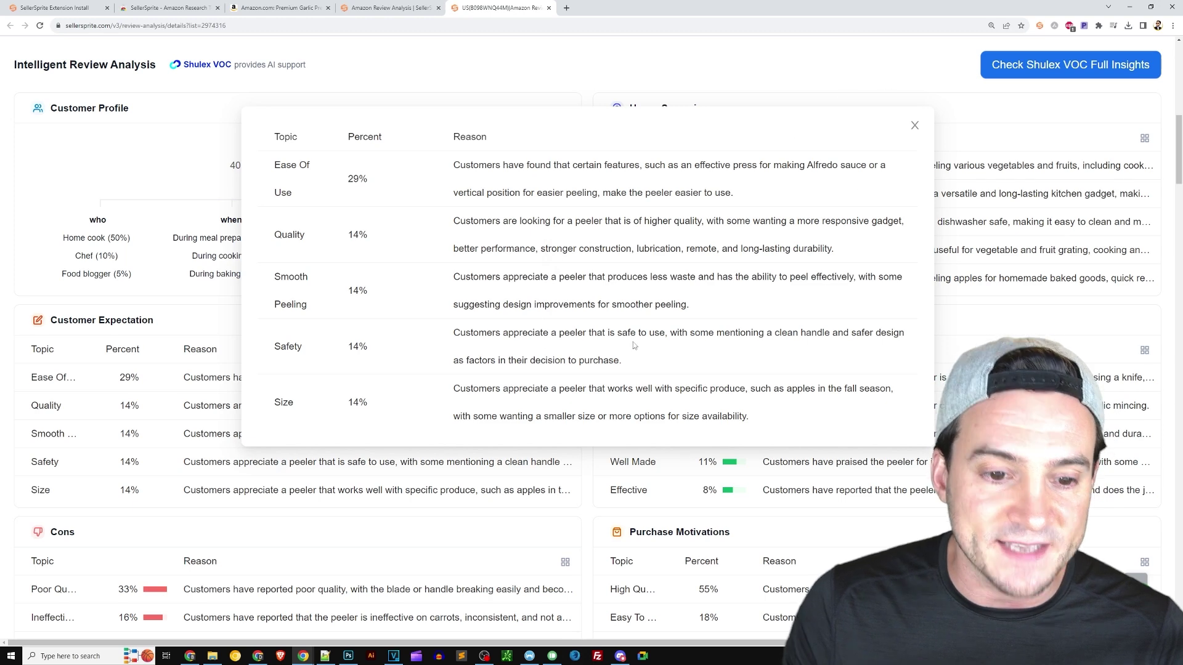
drag(453, 166, 819, 176)
drag(504, 193, 734, 193)
click(733, 192)
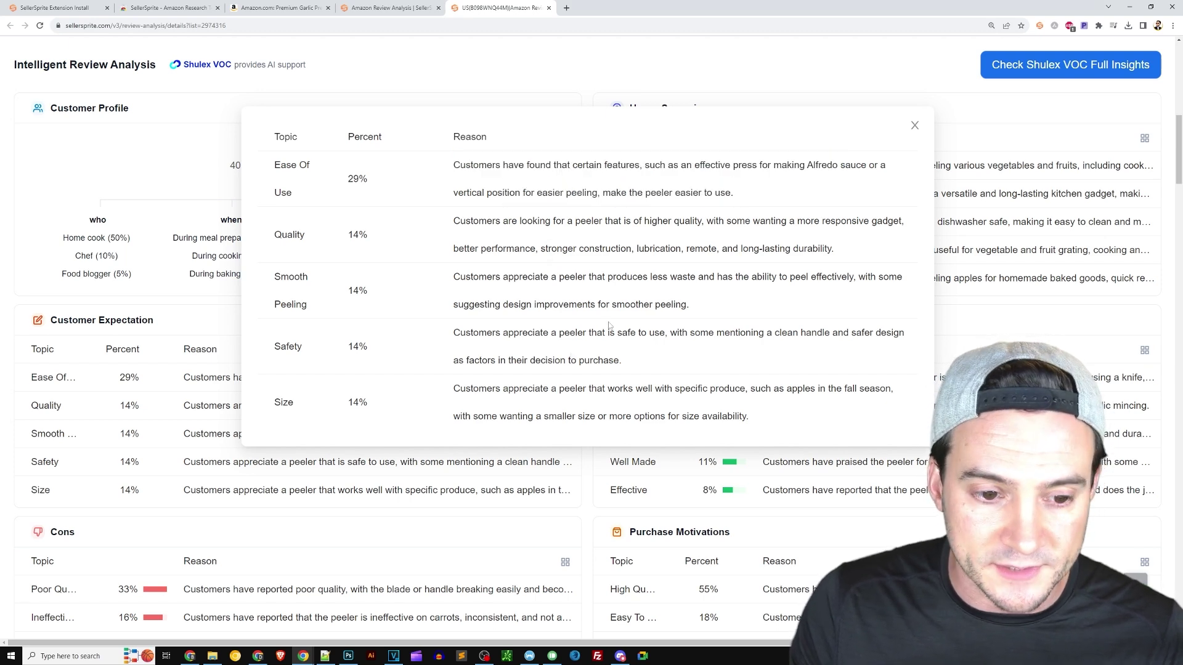
click(915, 126)
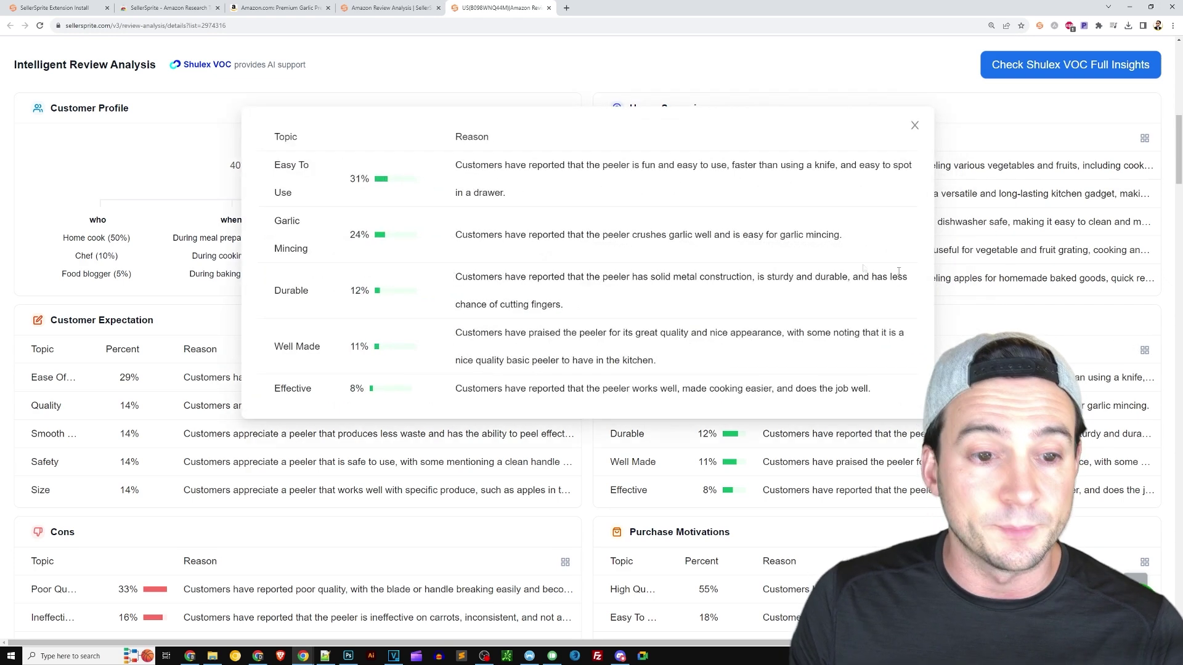
drag(276, 161, 305, 248)
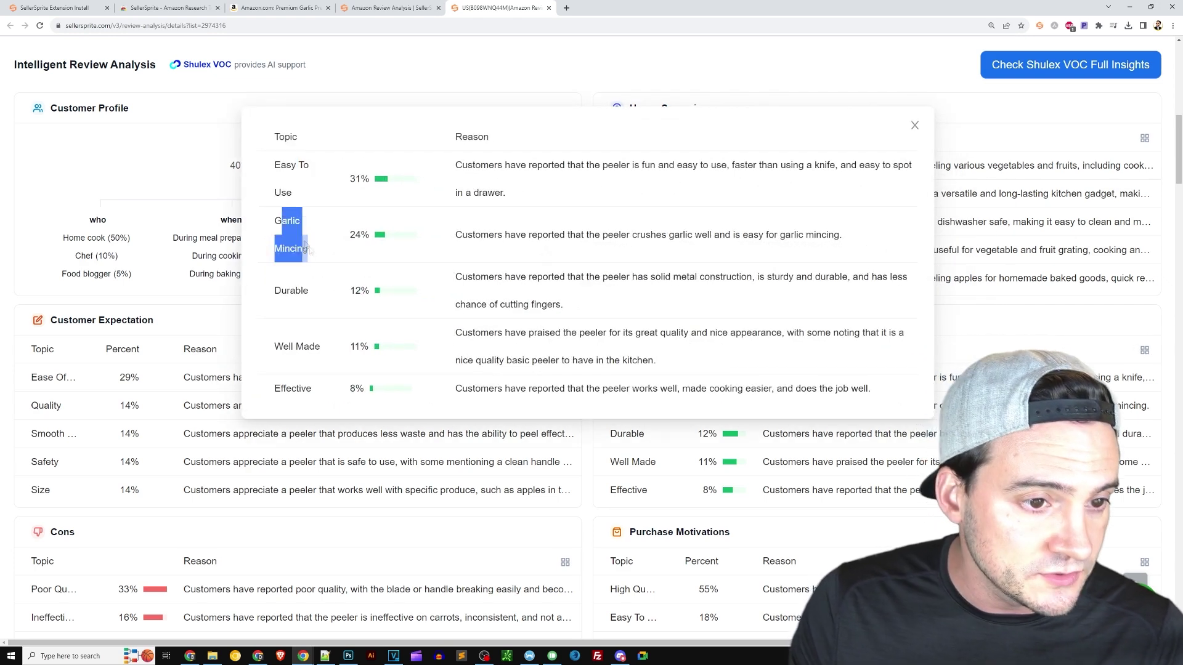
double_click(291, 291)
double_click(281, 346)
double_click(293, 389)
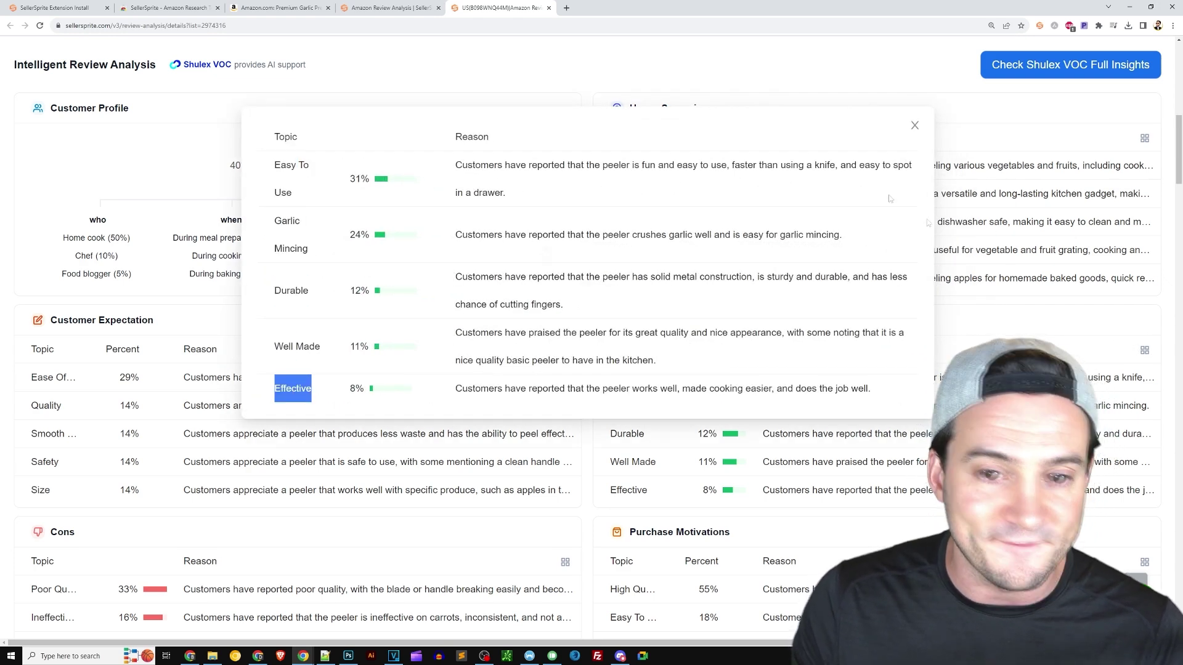
key(Escape)
scroll(435, 338, down, 4)
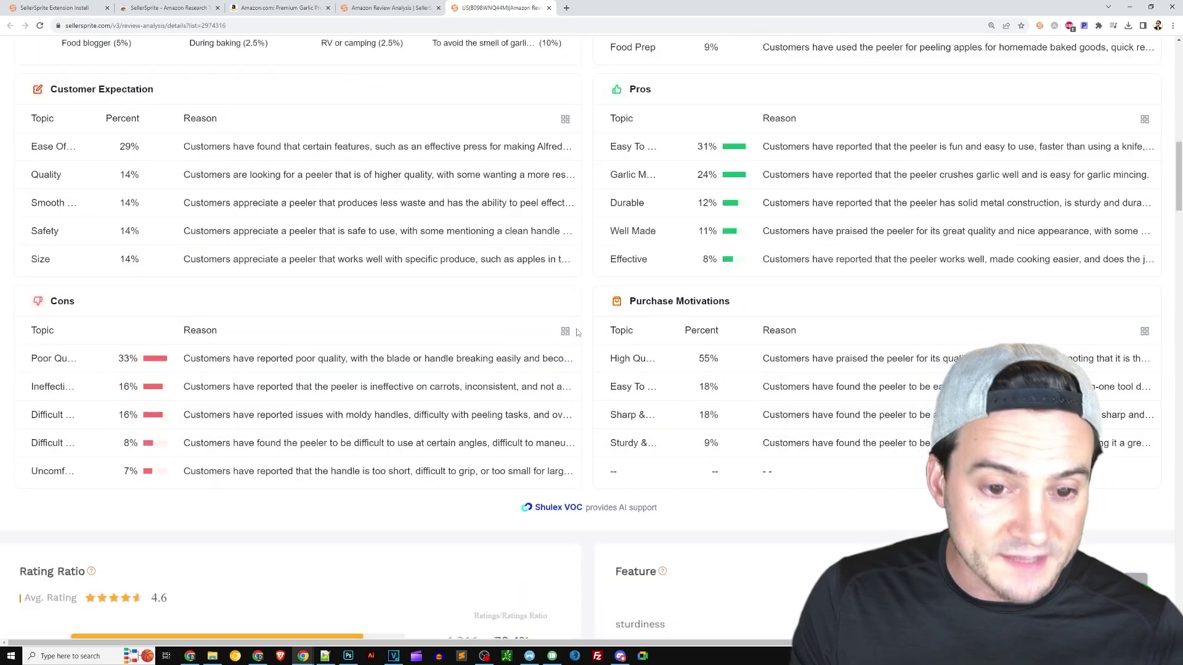
Step: Expand the Cons table and read the Poor Quality topic and its reason
click(565, 331)
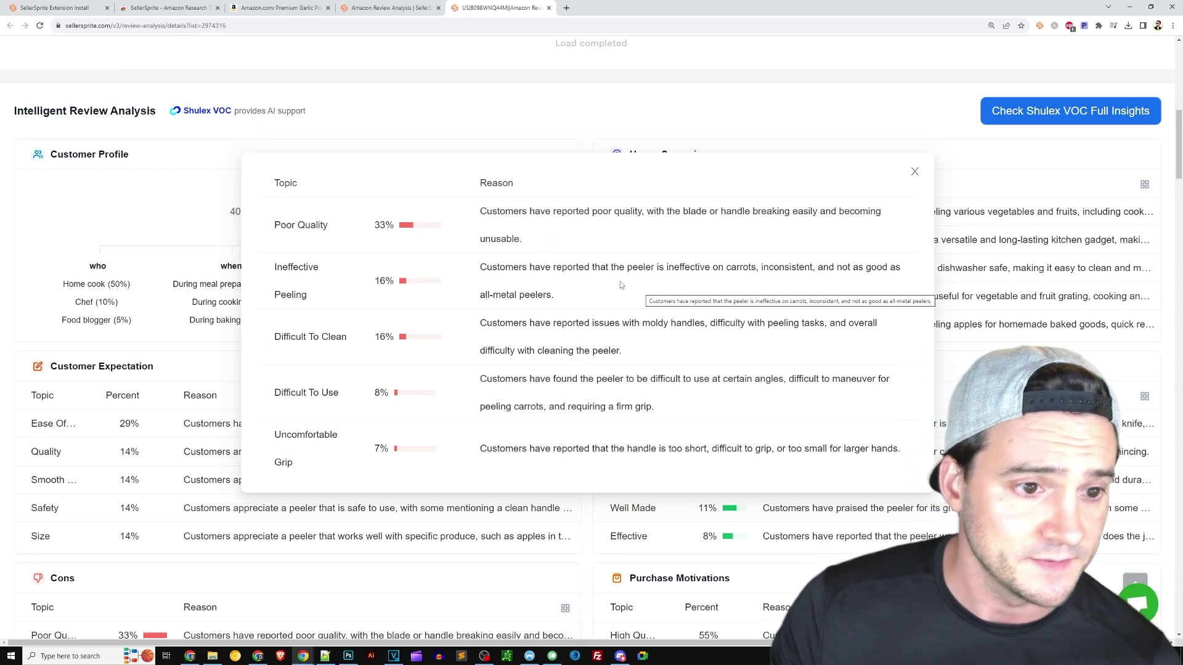
triple_click(301, 225)
click(514, 208)
drag(515, 208, 667, 211)
click(679, 215)
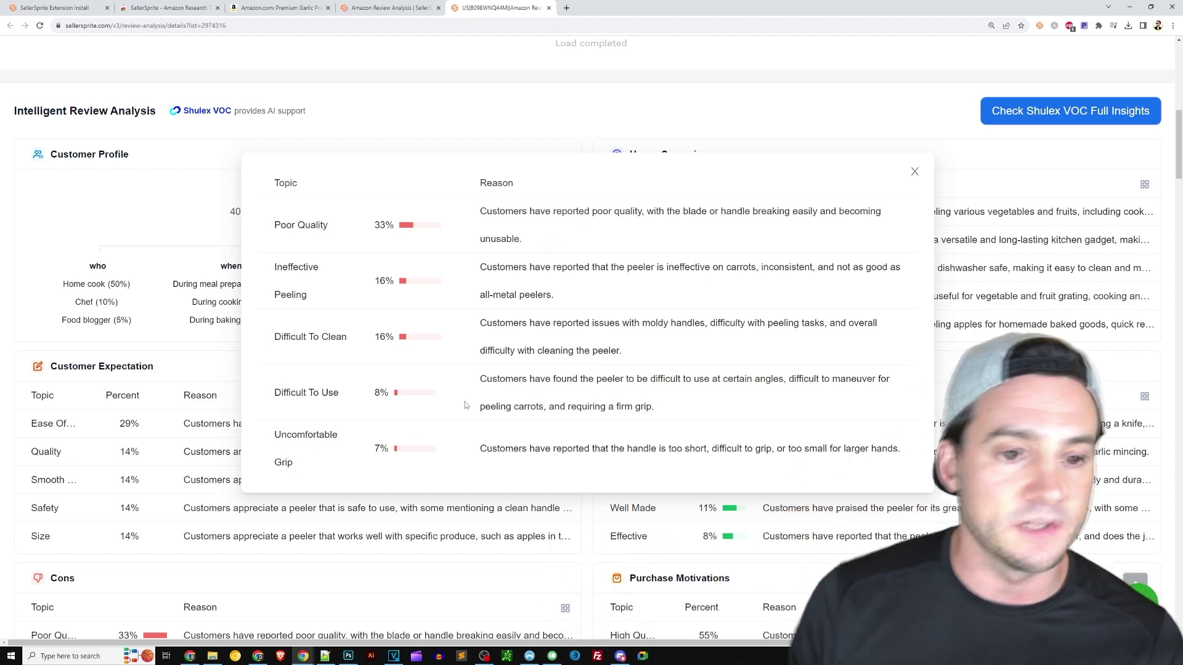
Step: Expand and read the Purchase Motivations table's full reasons, then close its detail window
click(278, 7)
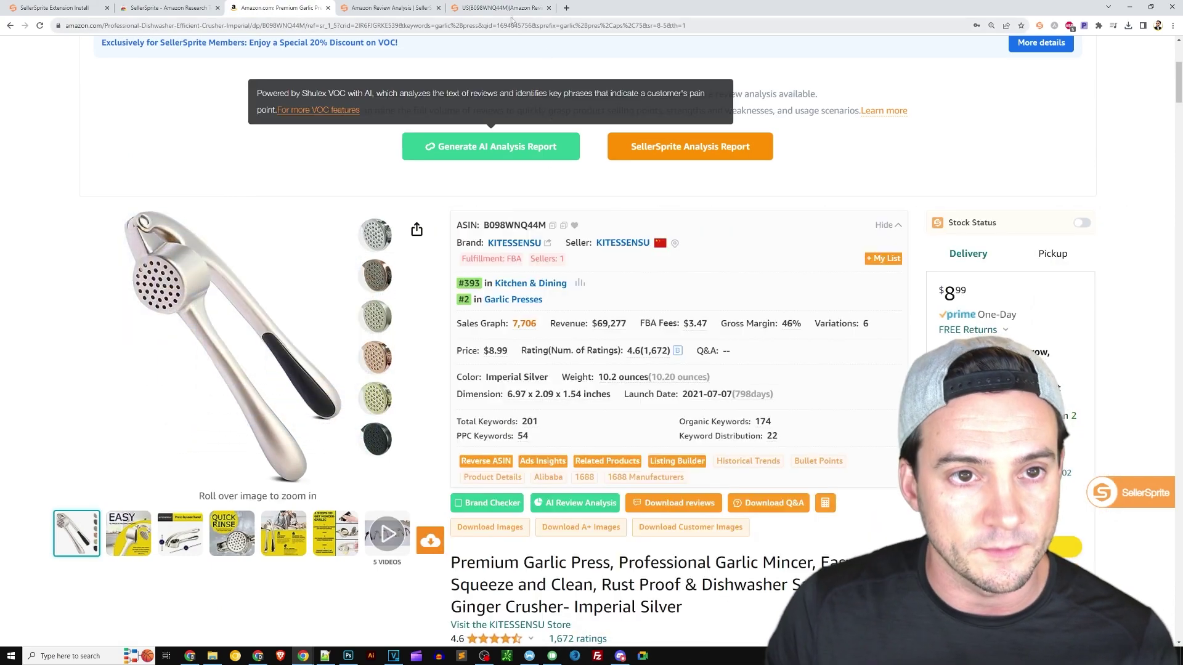
click(491, 146)
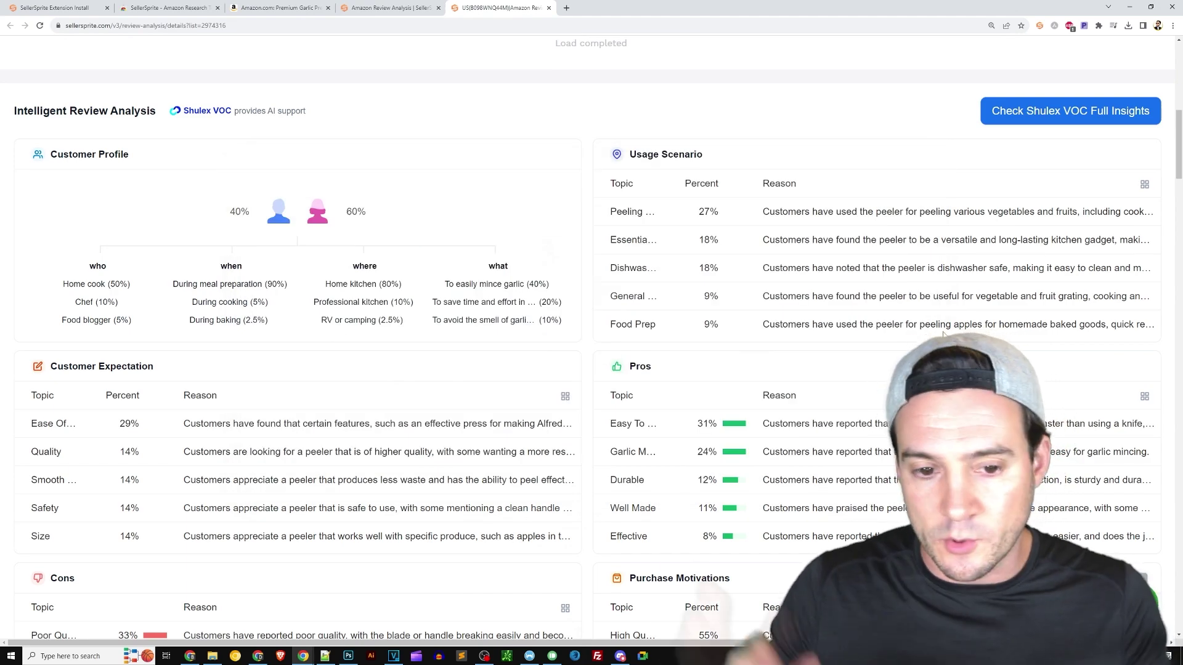
scroll(861, 334, down, 4)
scroll(862, 335, down, 2)
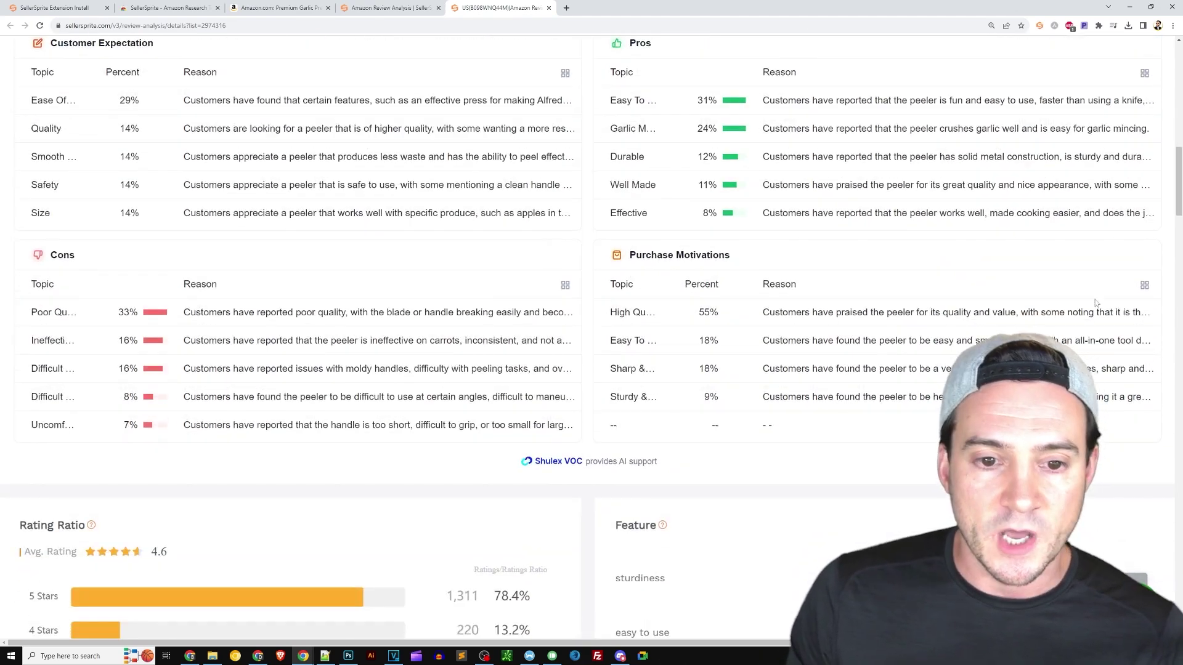
click(1144, 289)
scroll(372, 250, up, 9)
scroll(373, 249, down, 3)
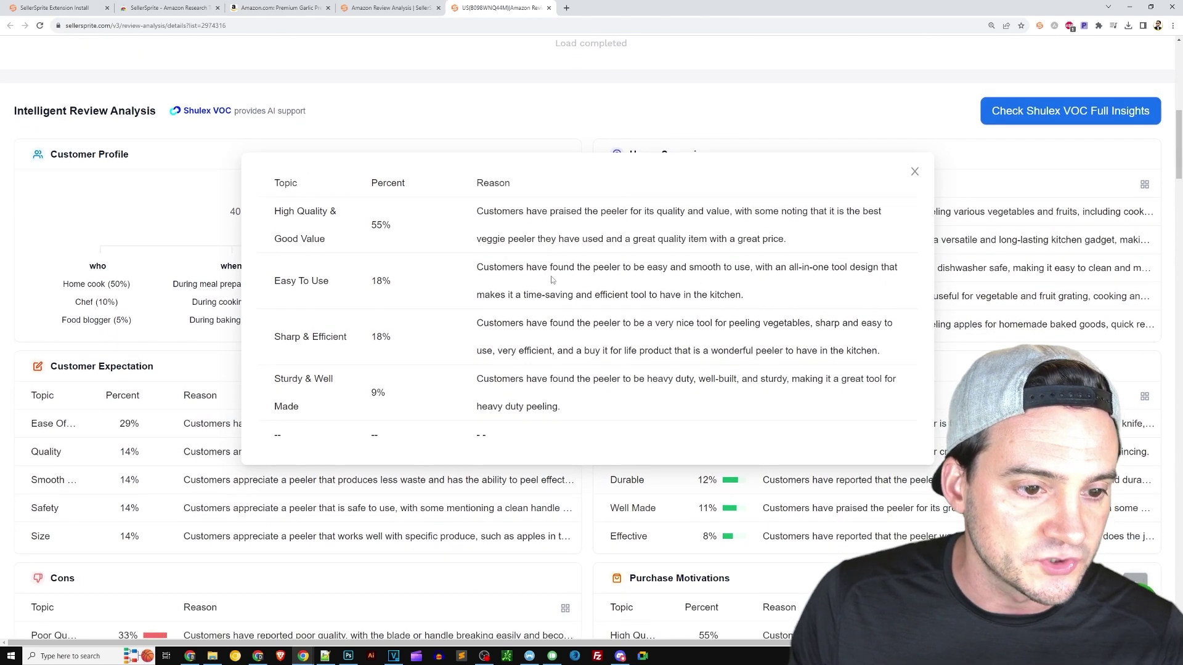
click(915, 172)
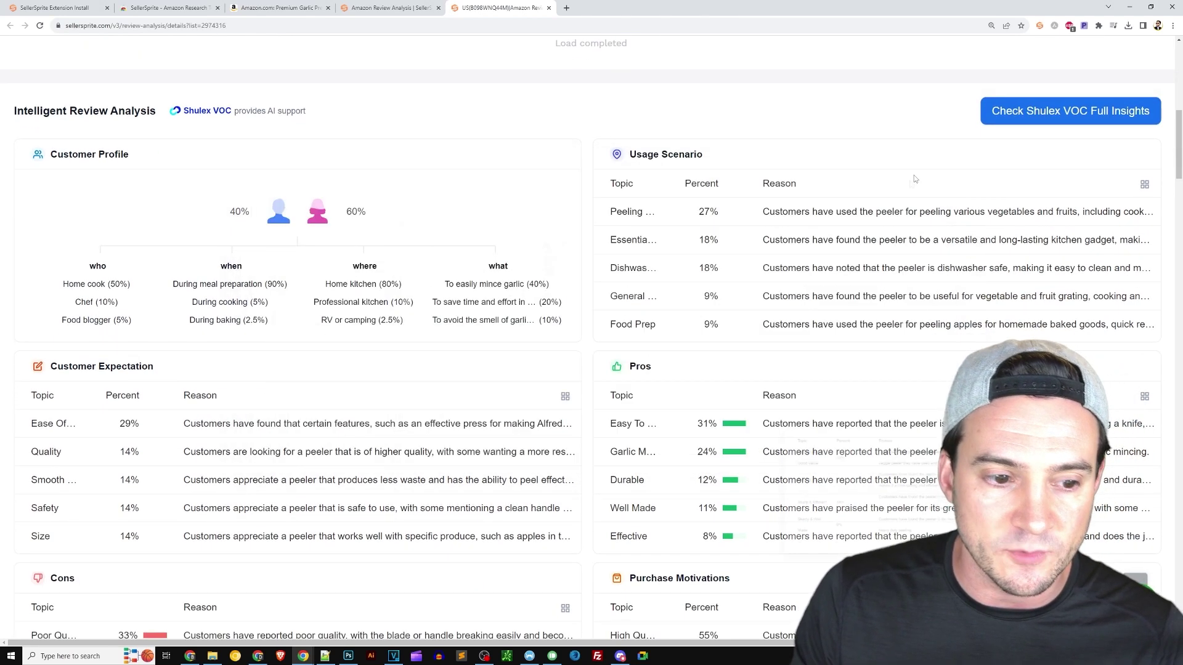
Step: Read the Pros detail list, noting Easy To Use and Well Made percentages, then close it
click(1143, 399)
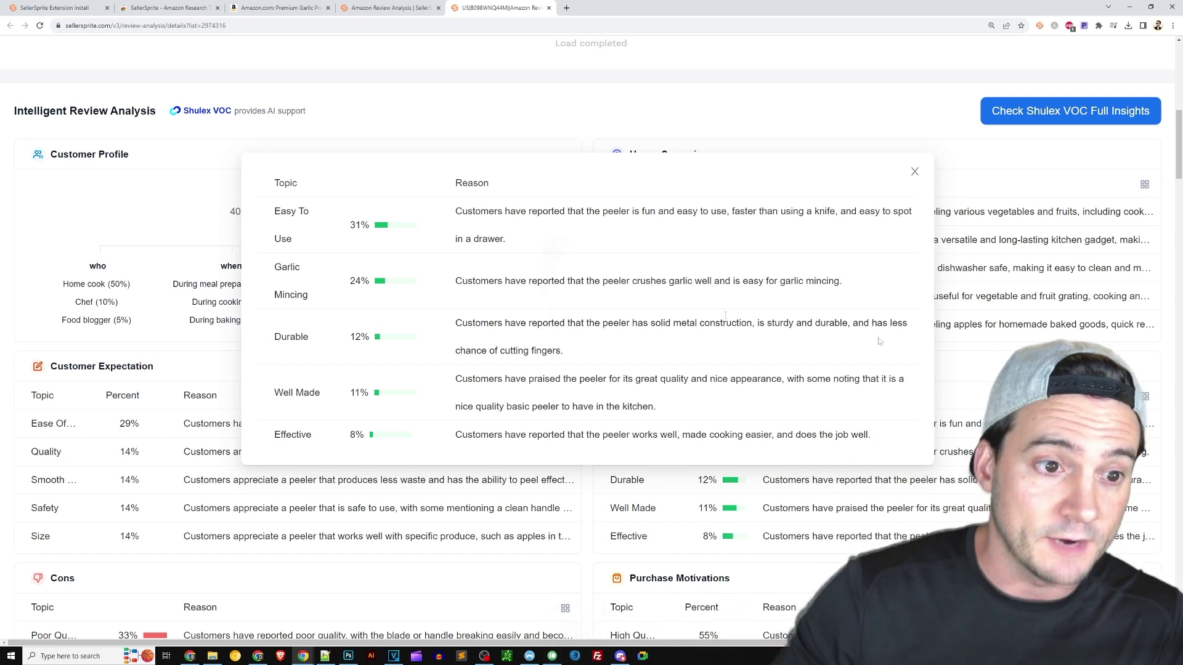
double_click(356, 221)
click(303, 235)
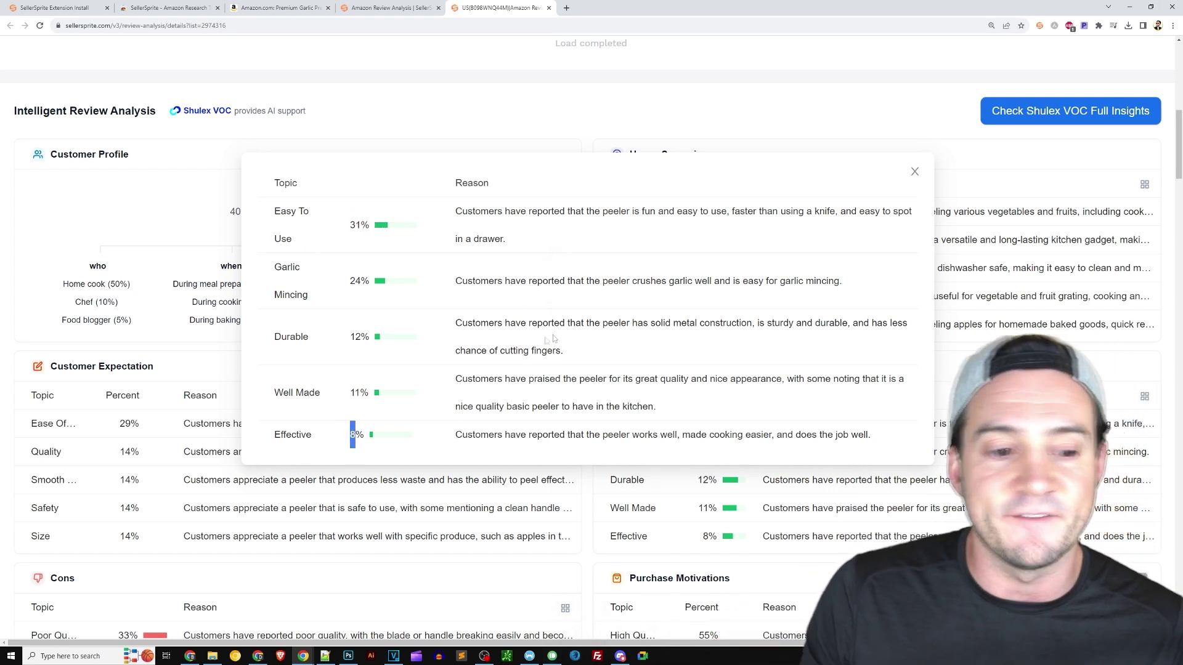
double_click(355, 393)
click(915, 171)
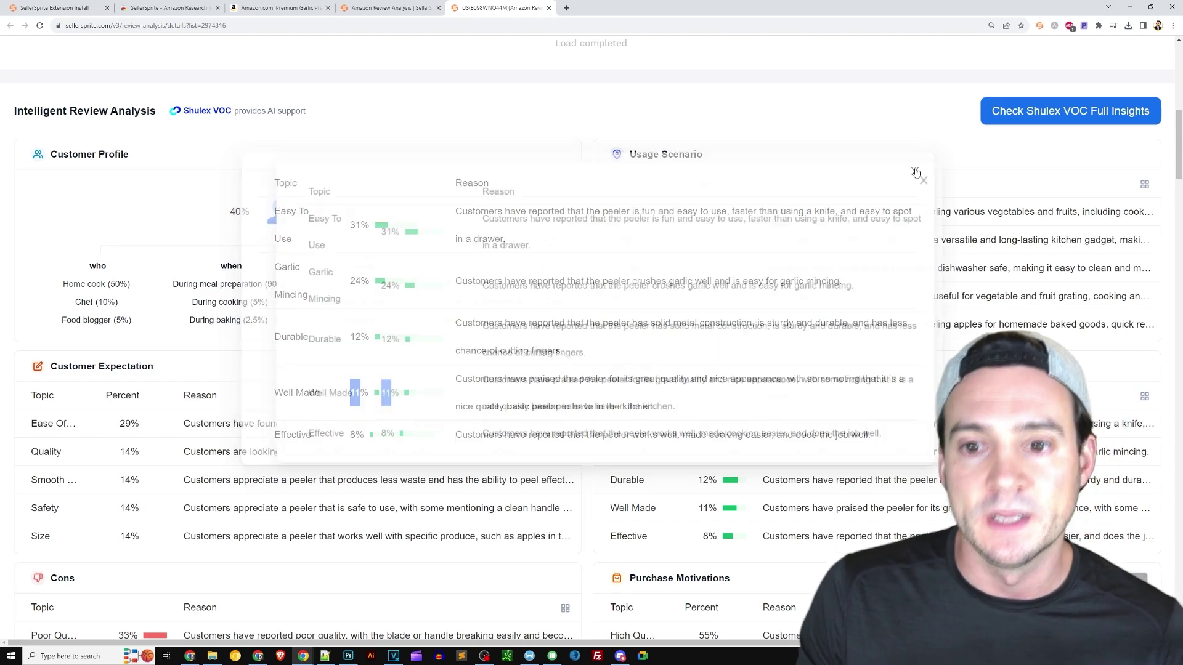
scroll(669, 178, down, 6)
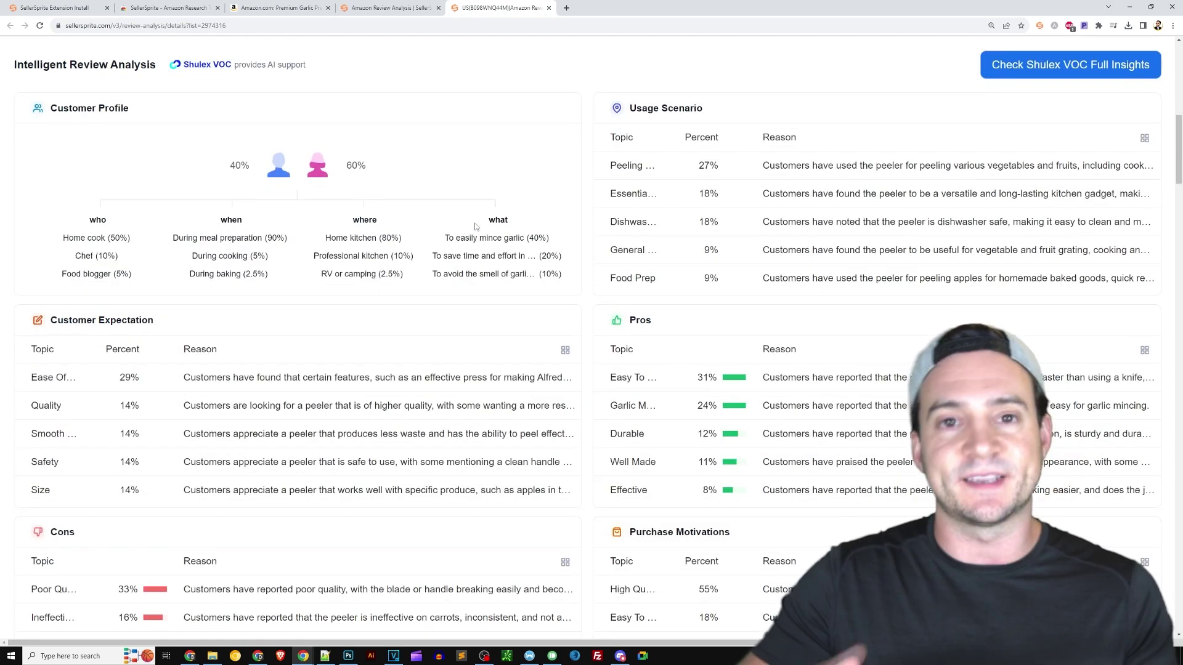
Step: Review the Rating Ratio, feature scores like sturdiness, and Ratings by Stars and Type
scroll(592, 293, down, 6)
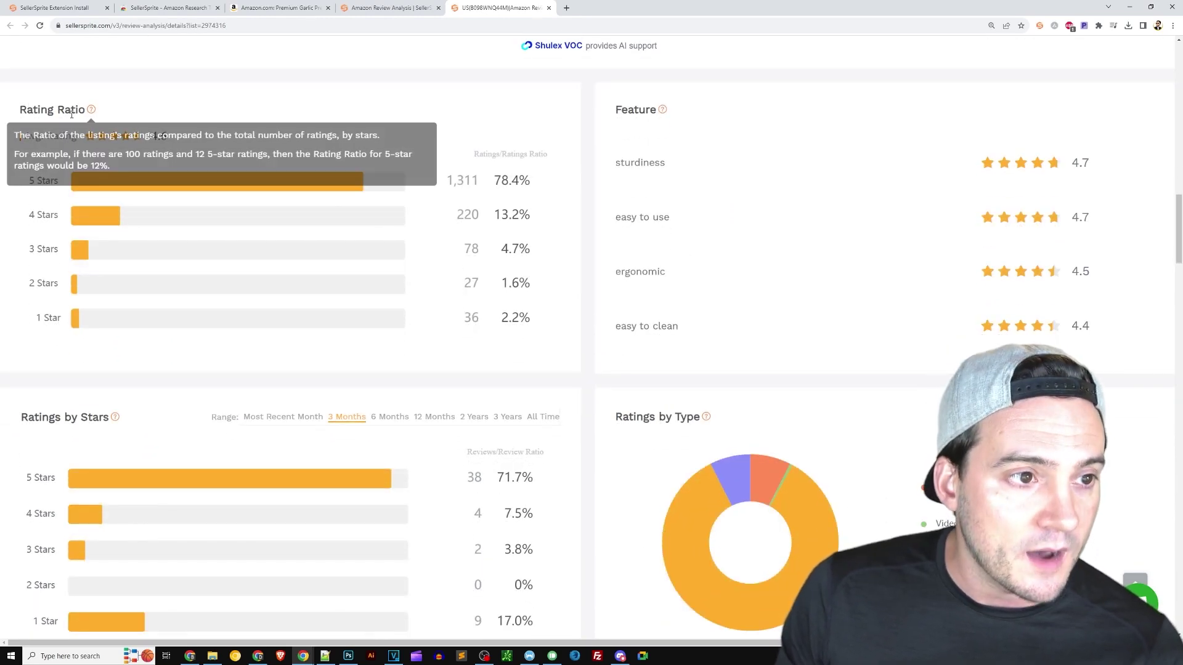
mouse_move(273, 133)
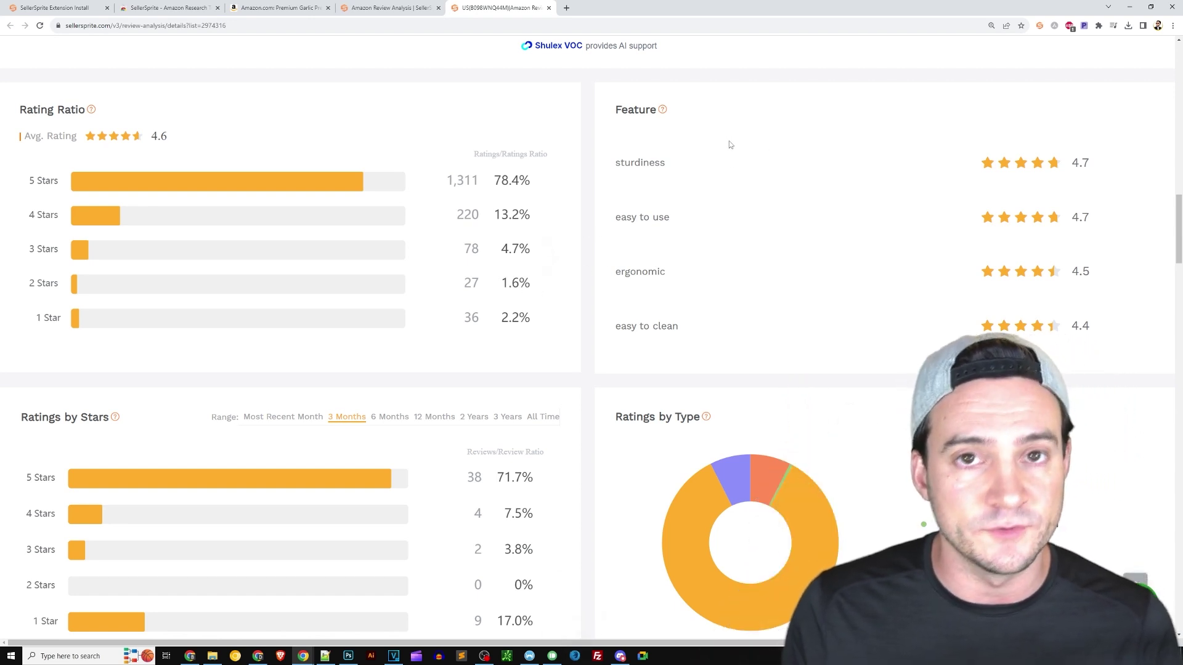
double_click(642, 164)
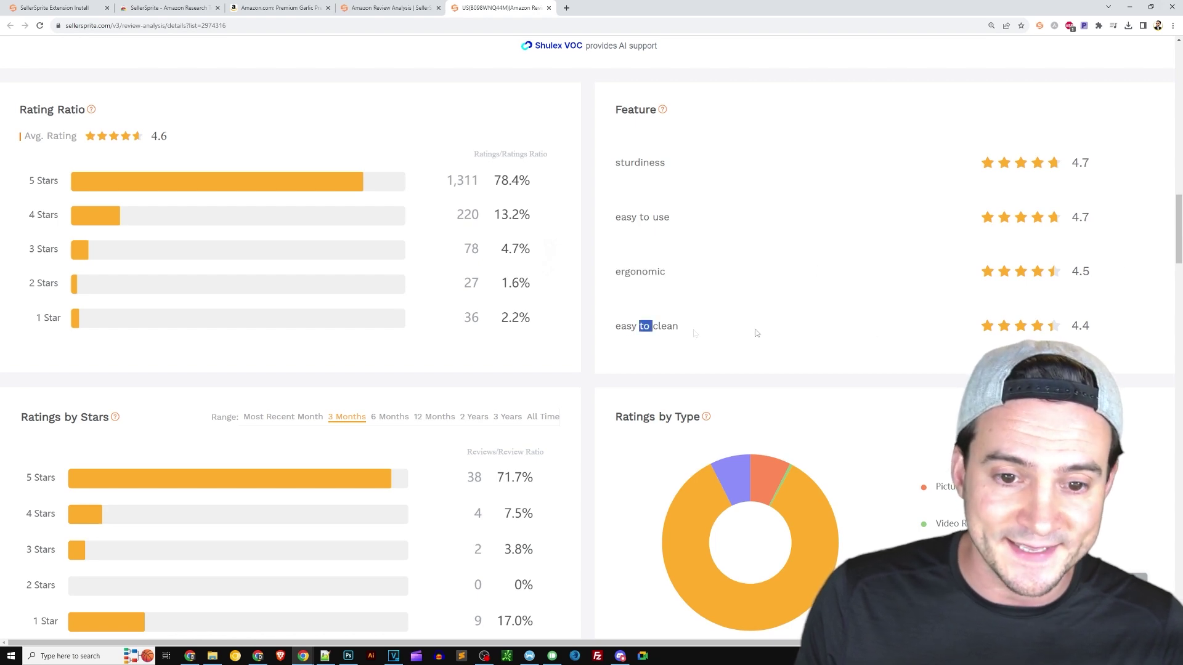
click(1077, 337)
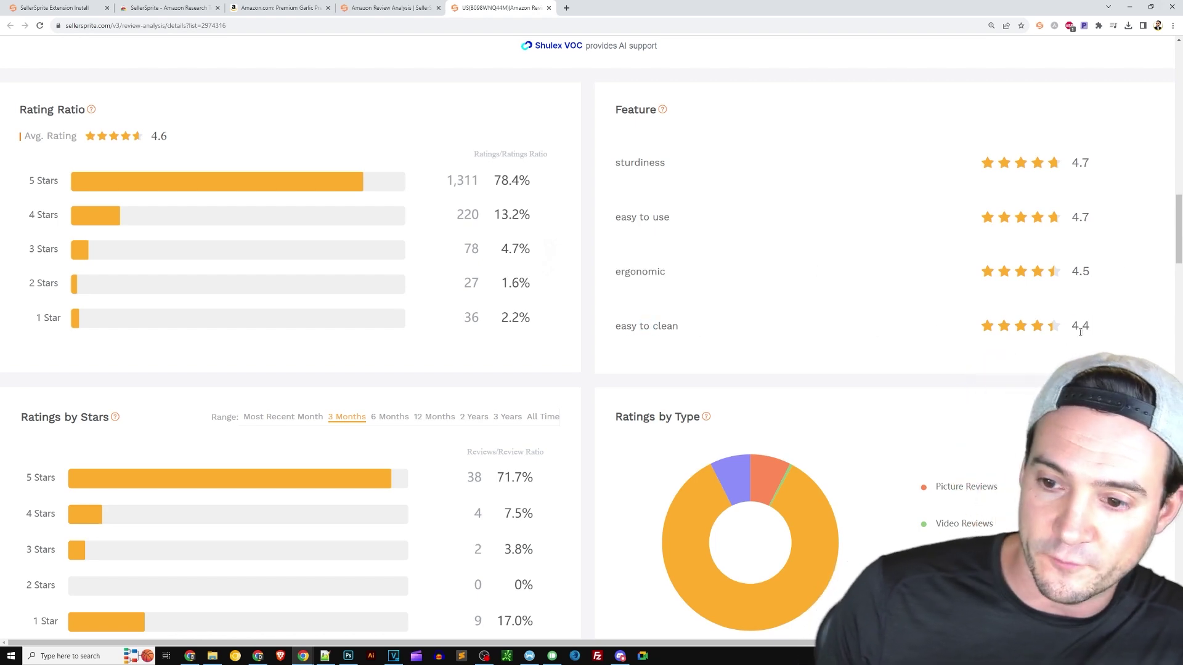
scroll(903, 297, down, 4)
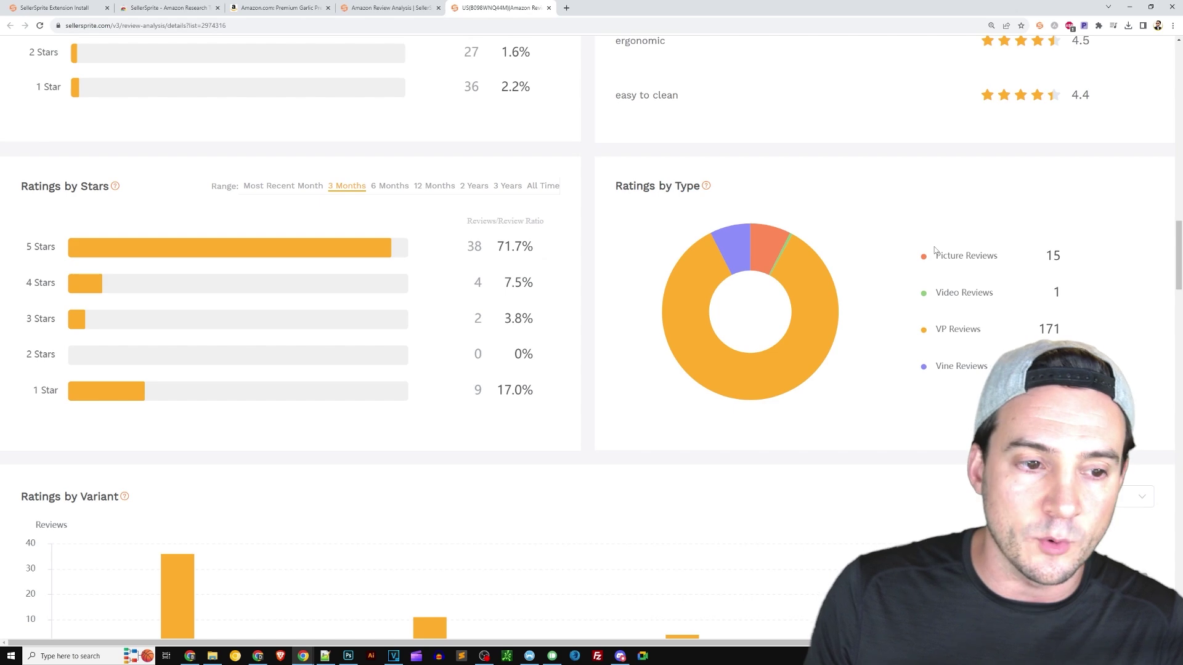
Step: Set the Ratings by Variant chart range to 2 Years
scroll(424, 266, down, 7)
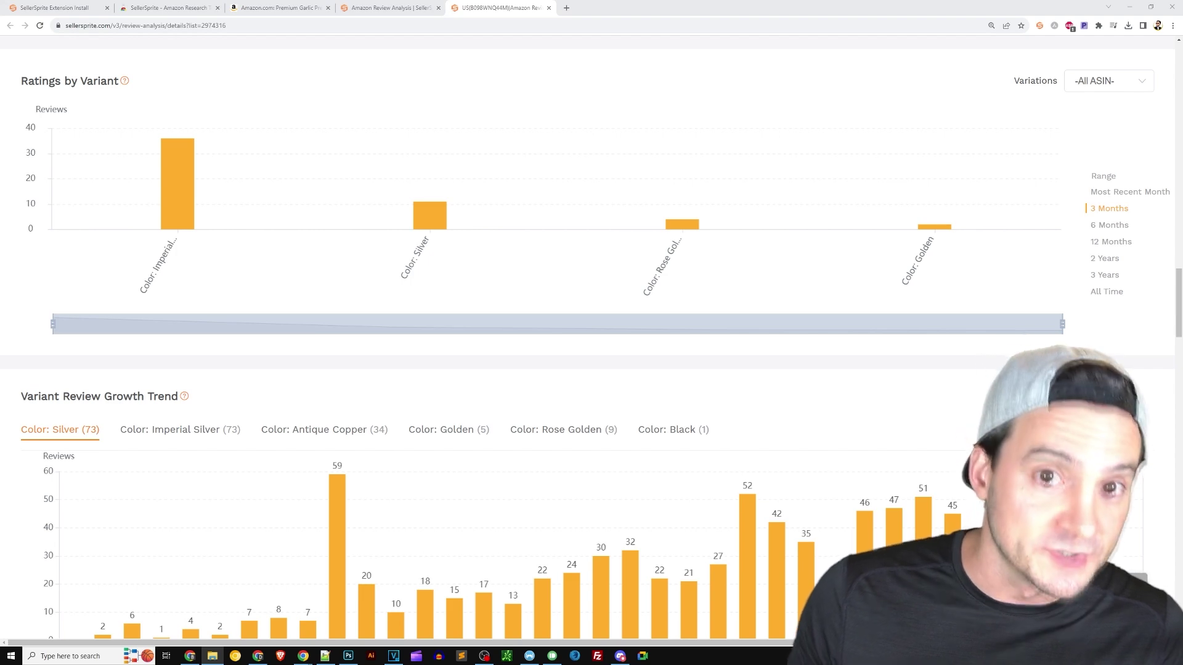
click(1116, 260)
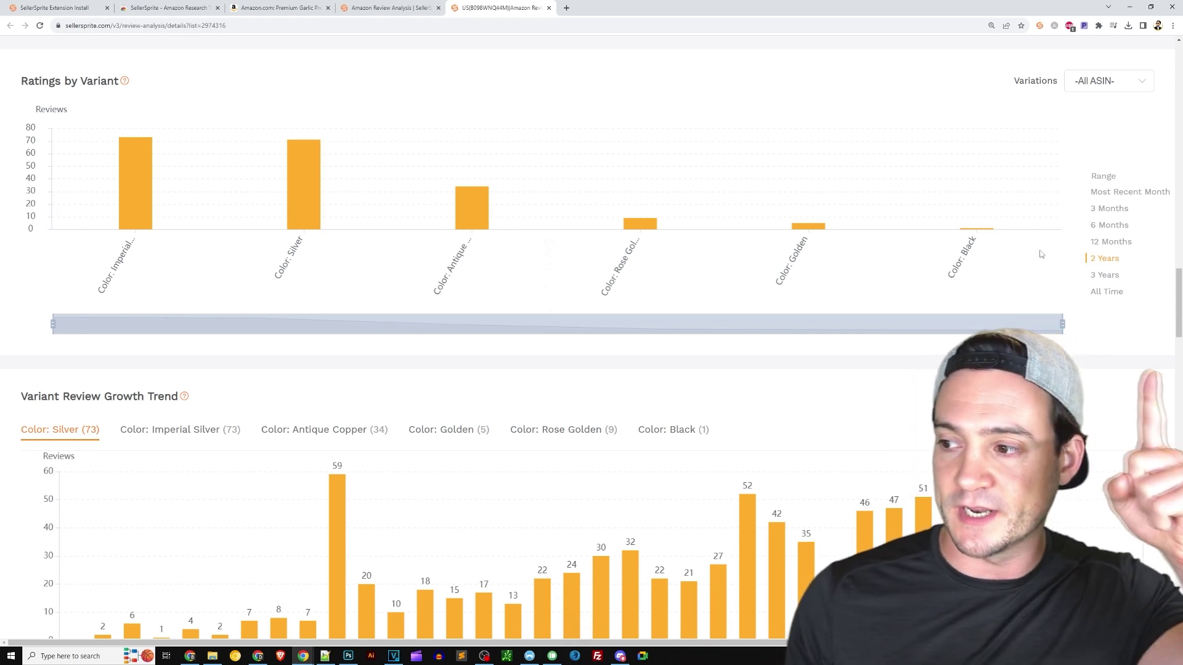
scroll(861, 288, down, 1)
Step: Show the review growth trend for Imperial Silver, Antique Copper, Black, then Rose Golden
scroll(862, 288, down, 3)
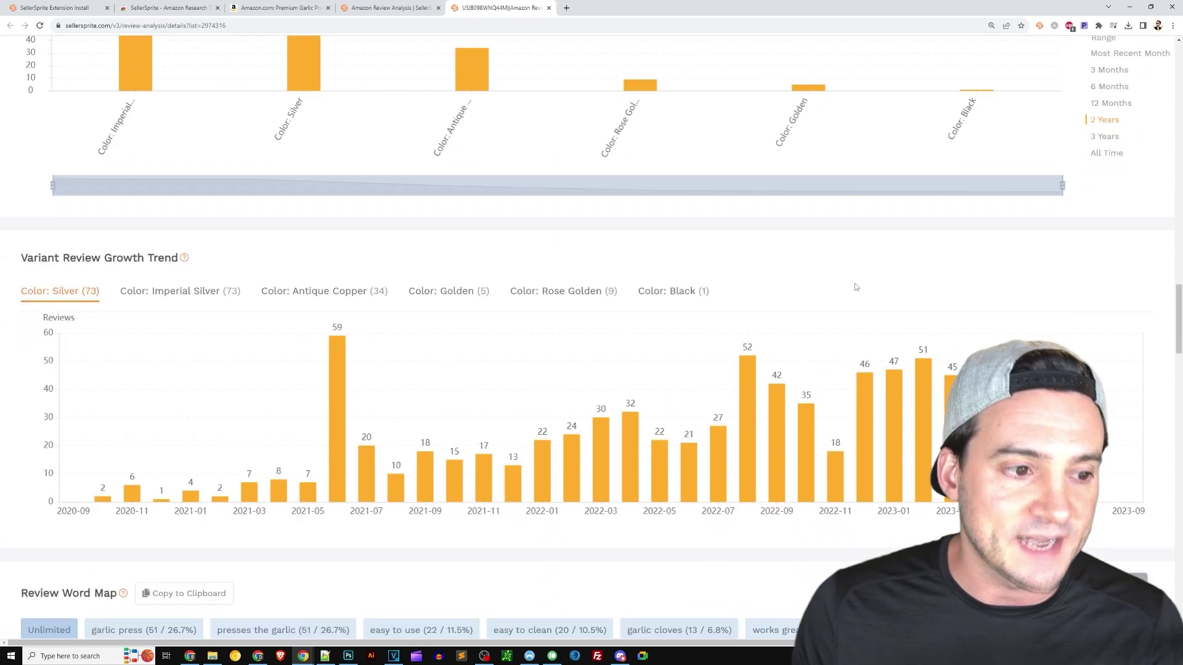
scroll(819, 243, up, 3)
mouse_move(177, 137)
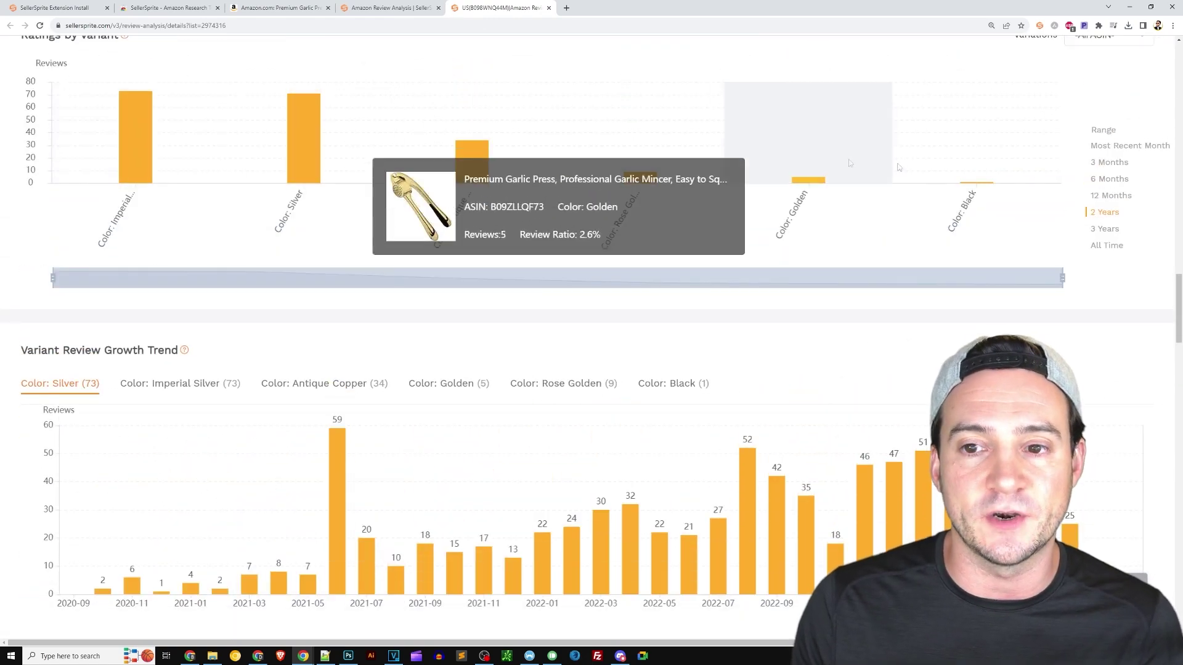
scroll(583, 246, down, 3)
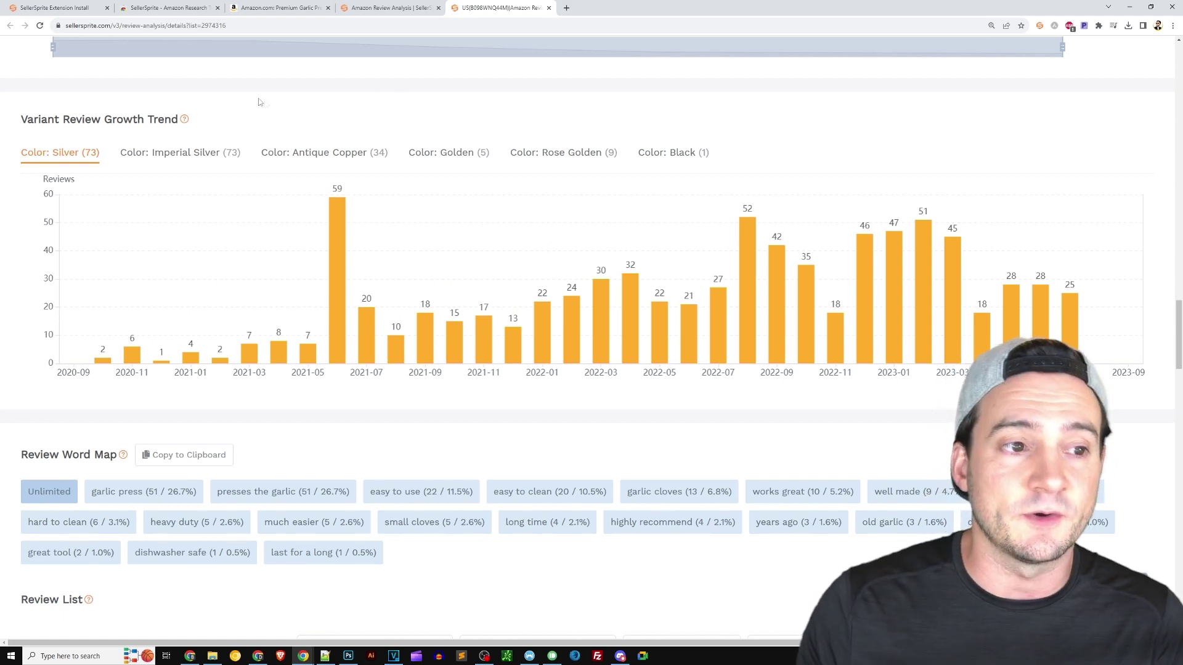
click(168, 155)
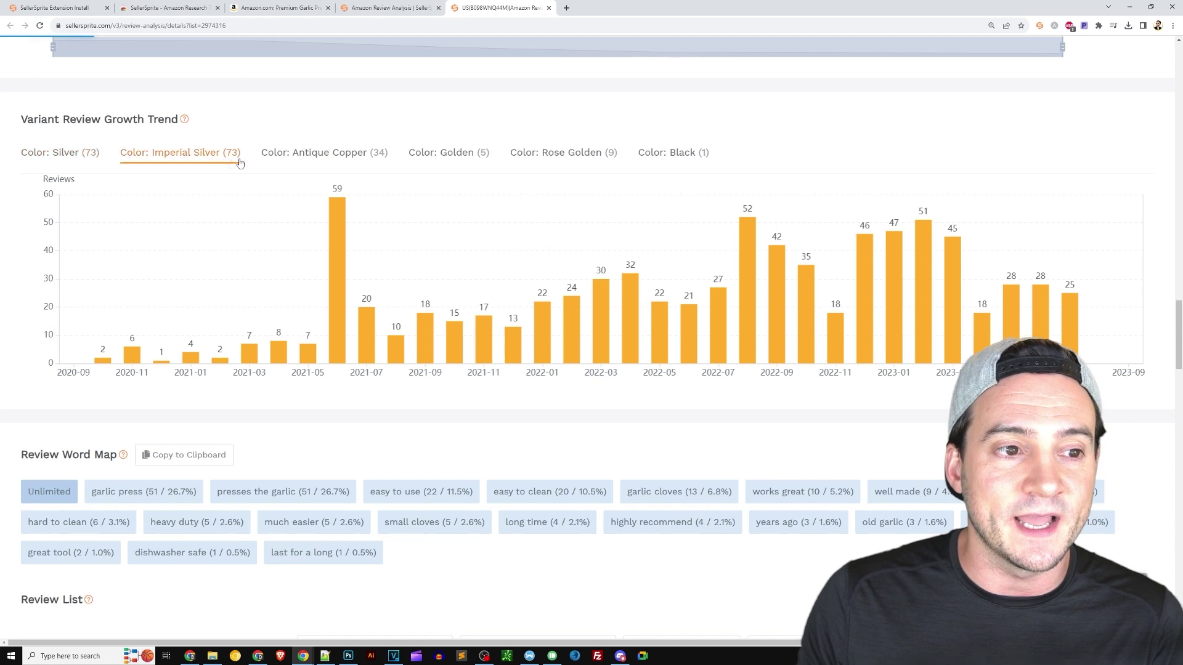
click(316, 155)
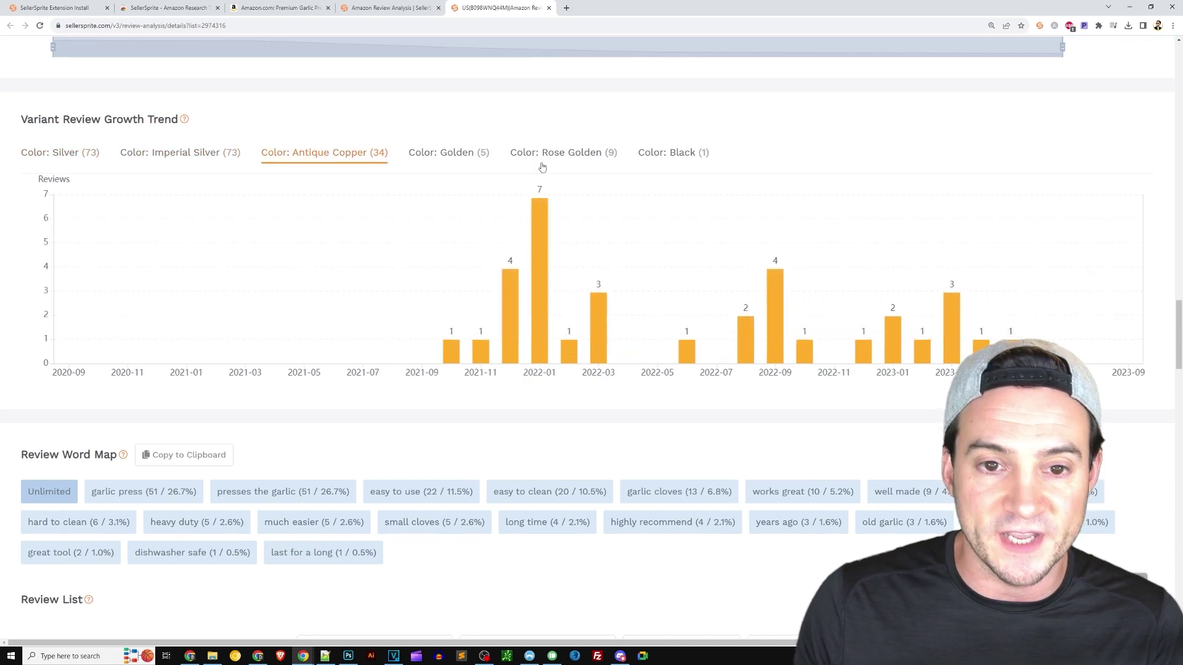
click(674, 160)
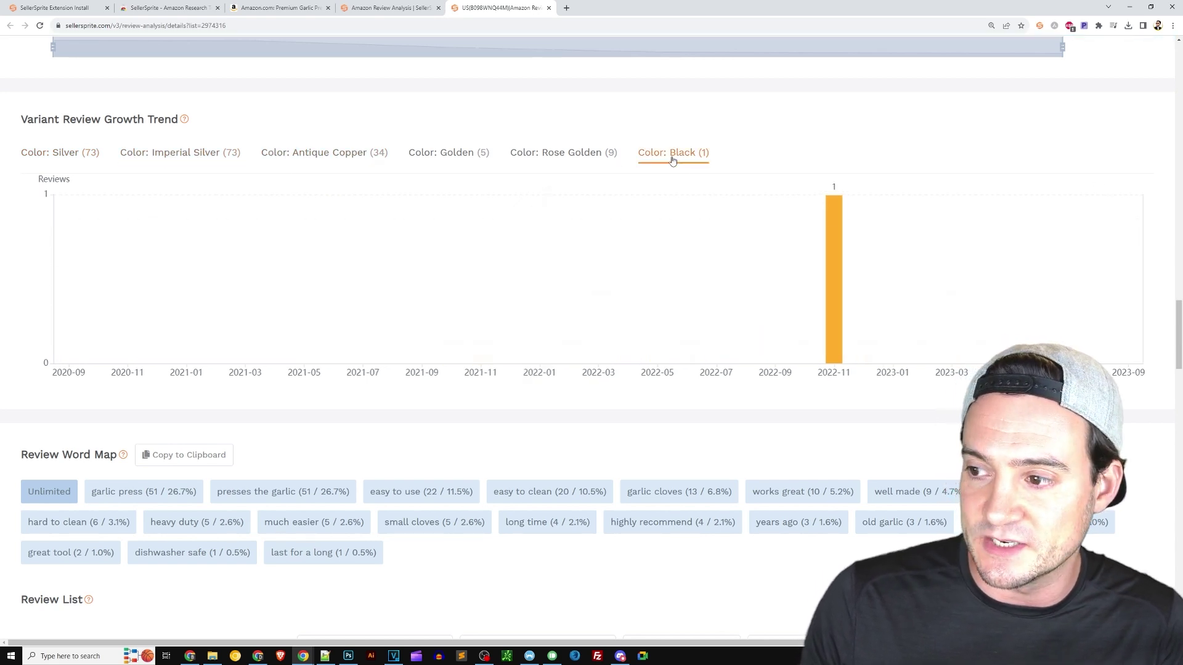
click(562, 156)
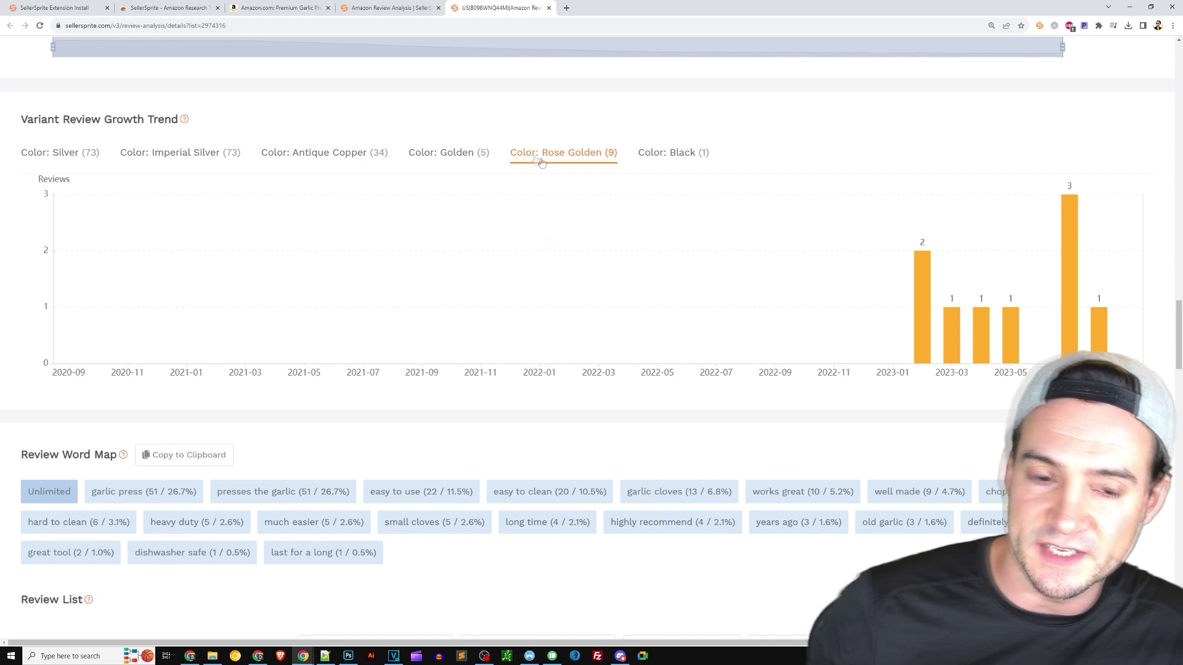
Step: Scroll down to the Review Word Map and the Review List
scroll(387, 176, down, 2)
scroll(386, 176, down, 4)
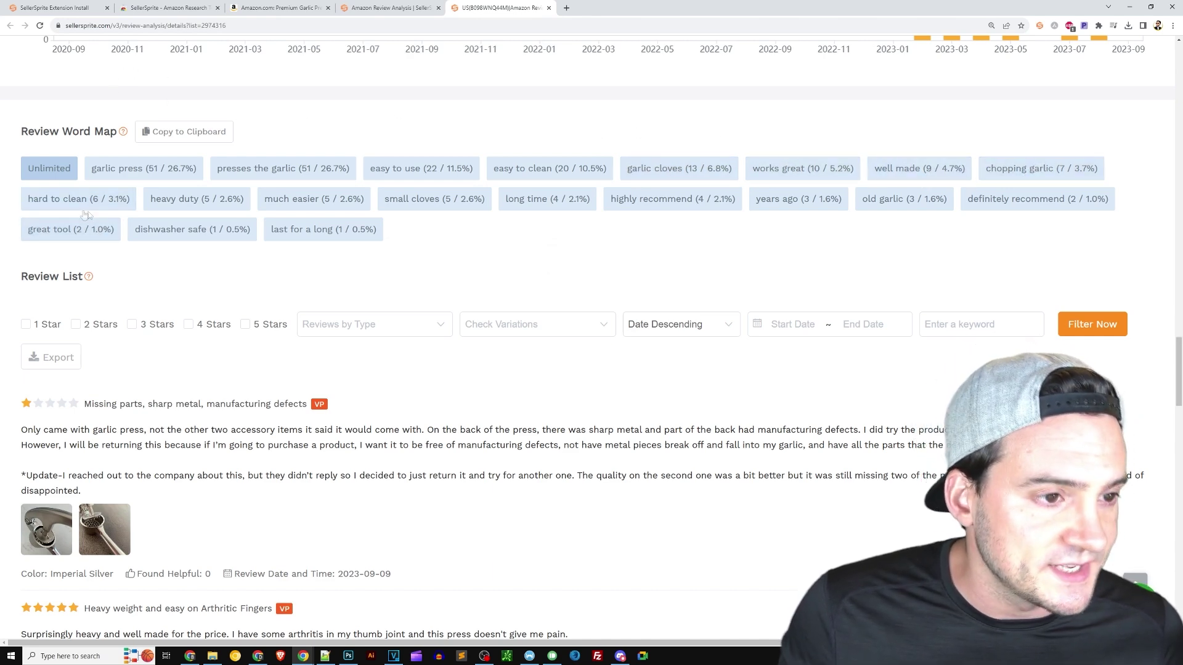
click(74, 200)
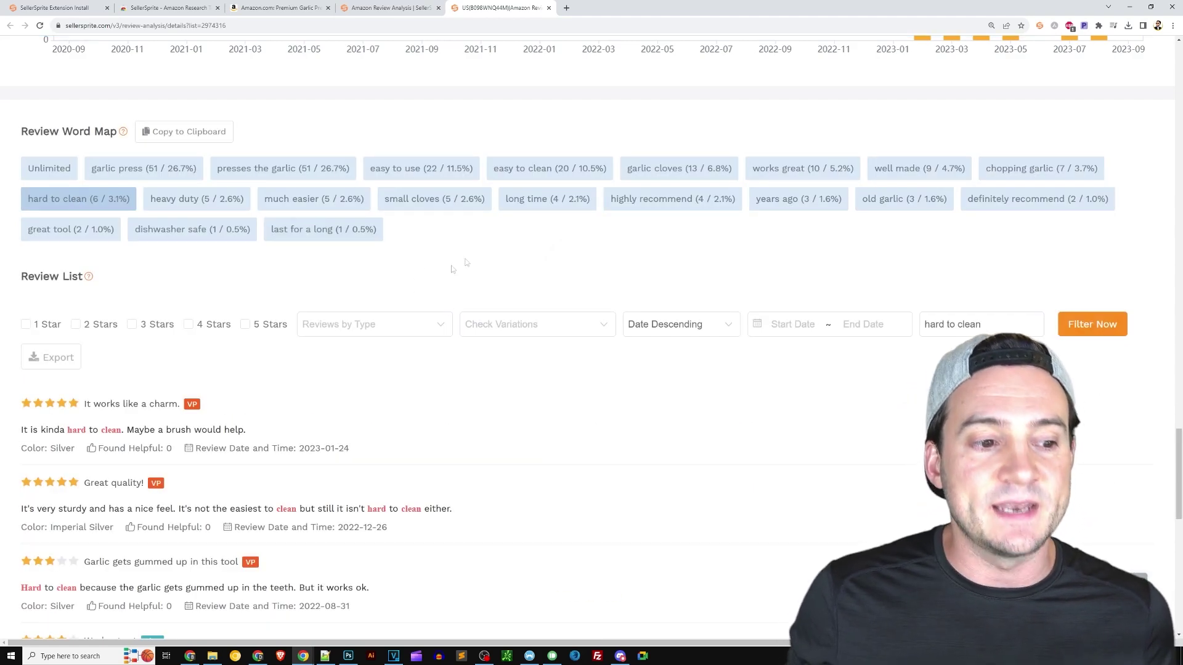
scroll(467, 263, down, 6)
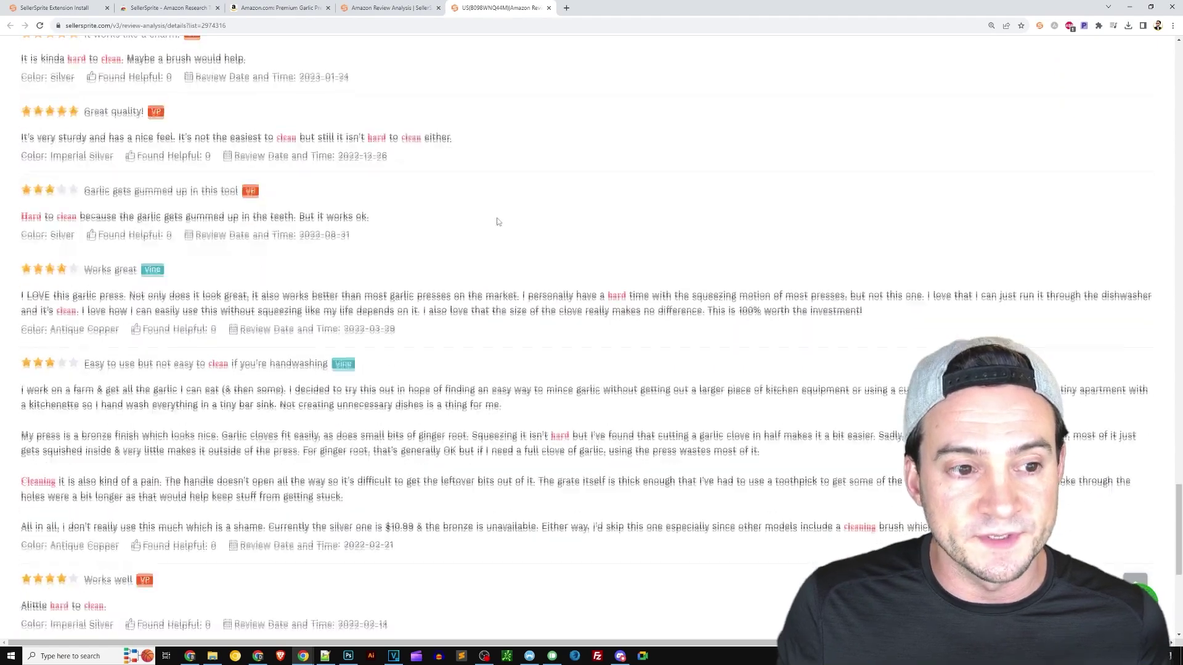
scroll(499, 222, down, 4)
scroll(521, 224, up, 6)
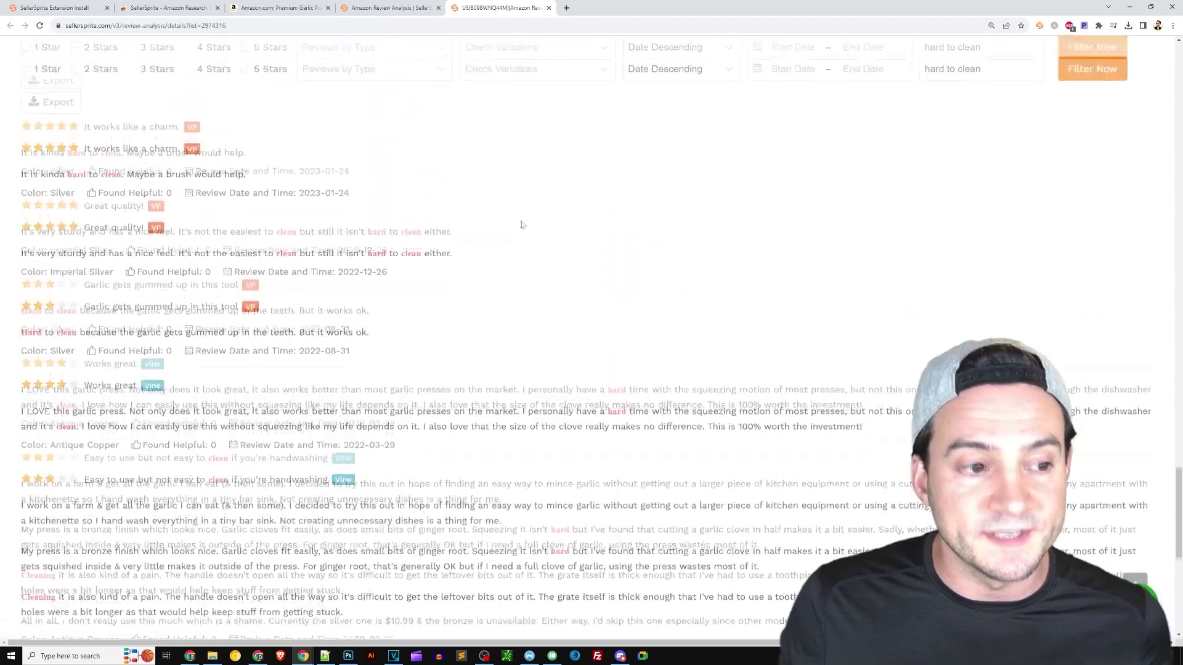
scroll(523, 234, up, 2)
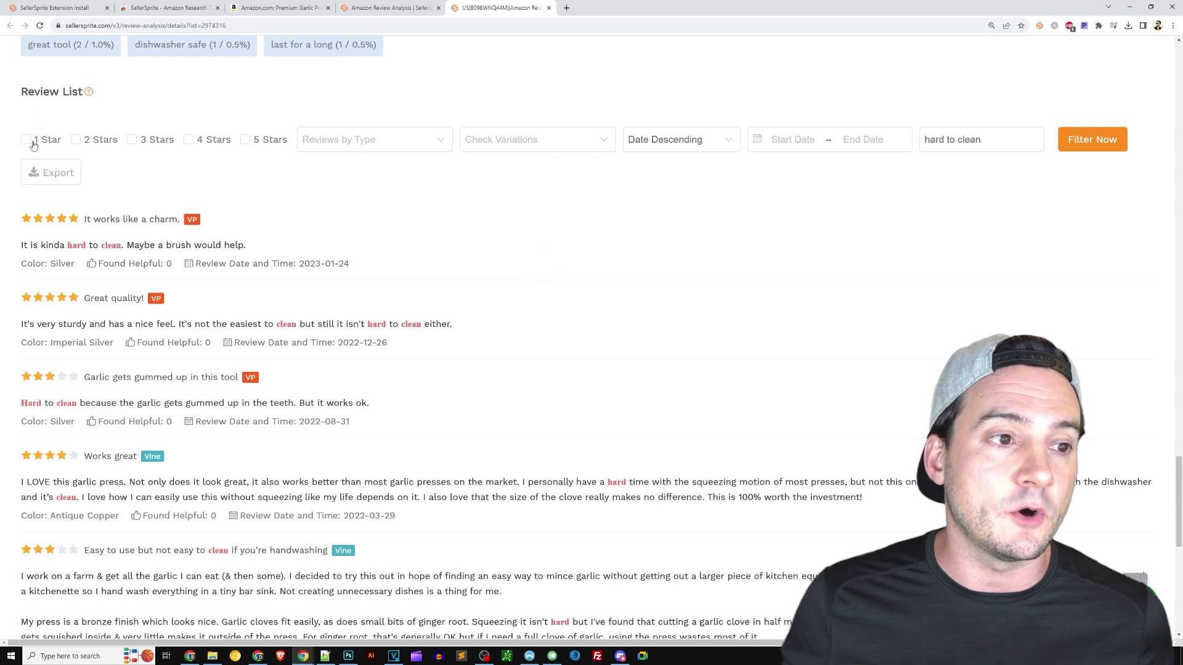
scroll(43, 189, up, 1)
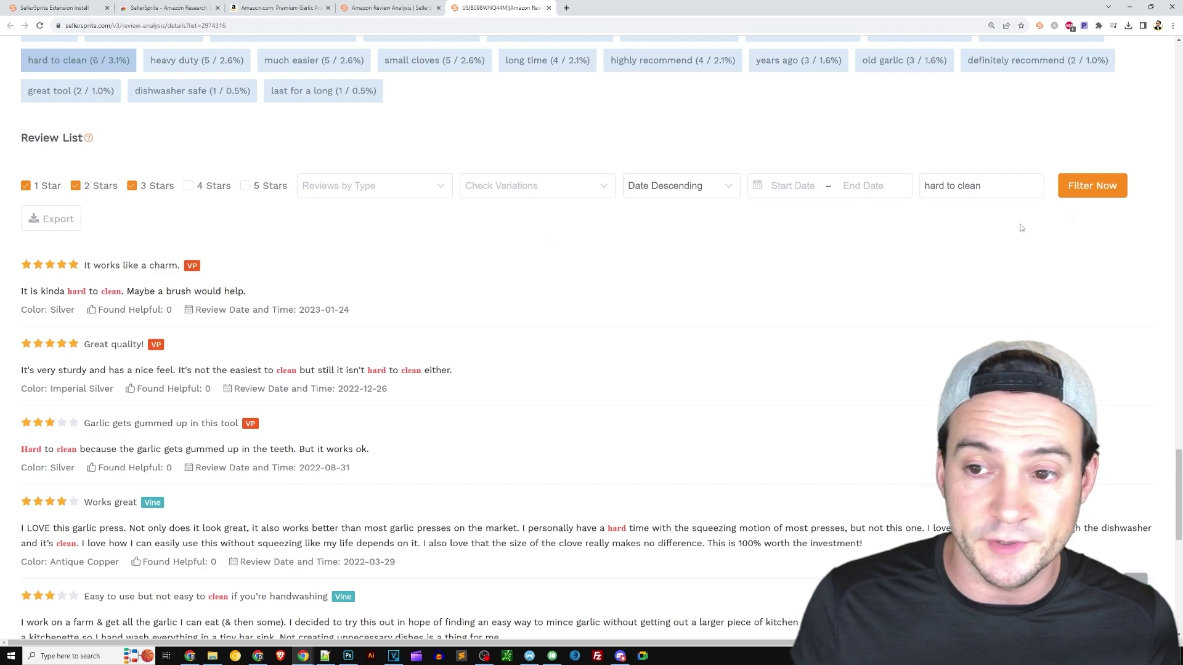
click(1092, 185)
scroll(518, 222, down, 4)
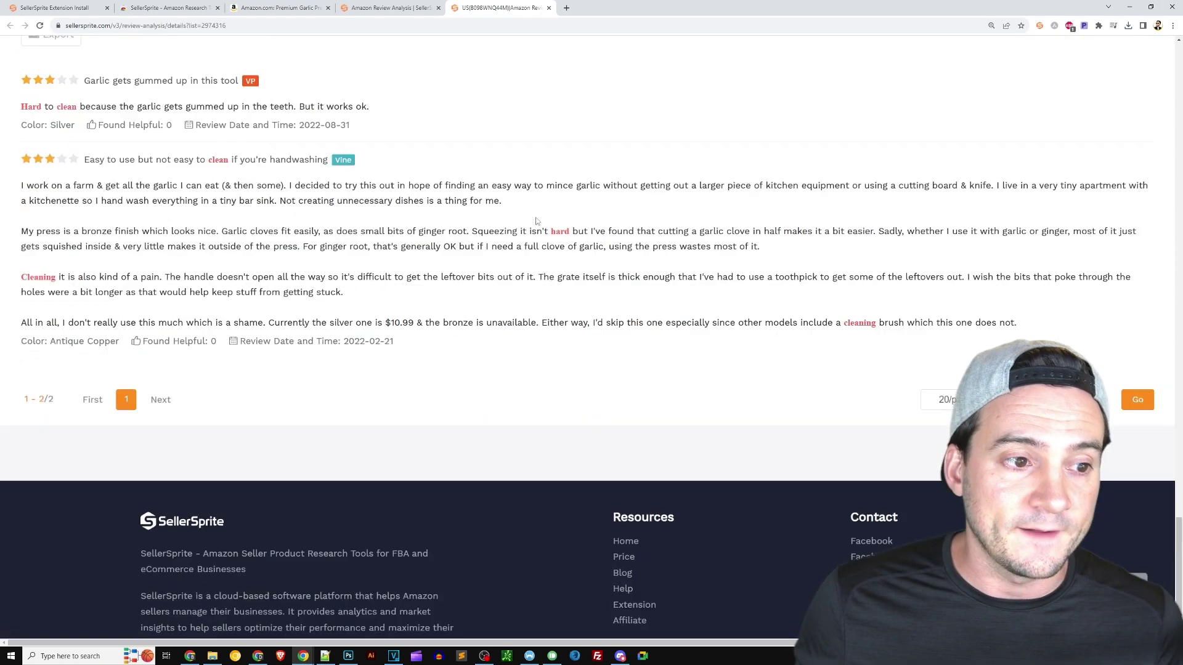
scroll(518, 222, up, 8)
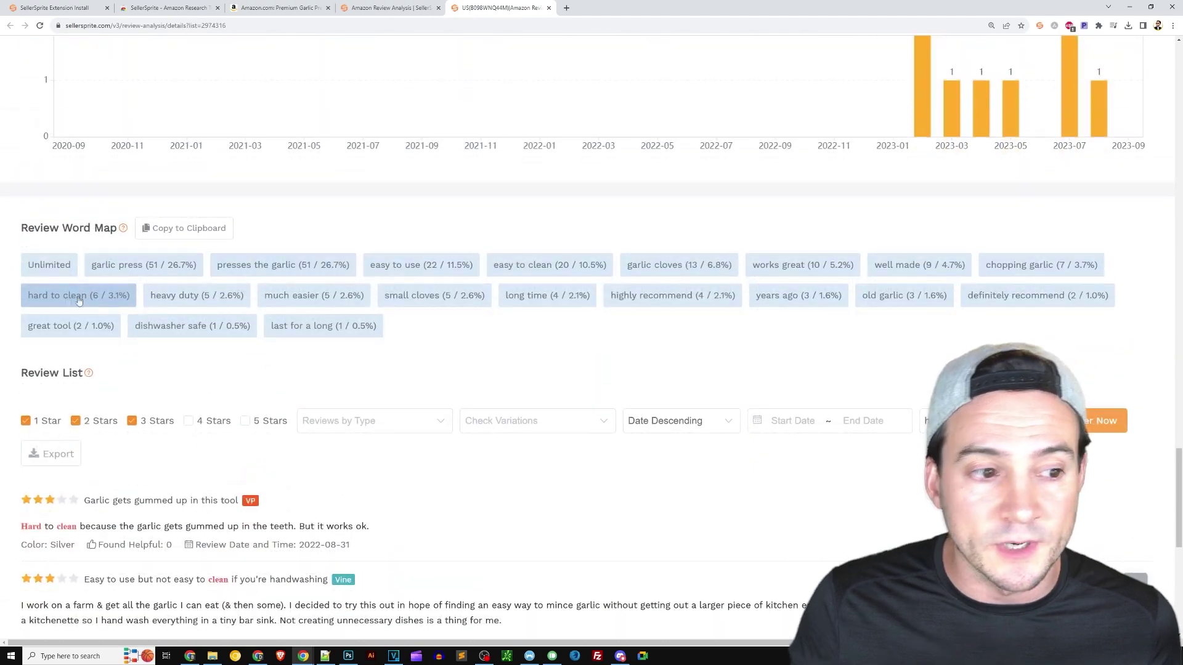
scroll(101, 284, down, 2)
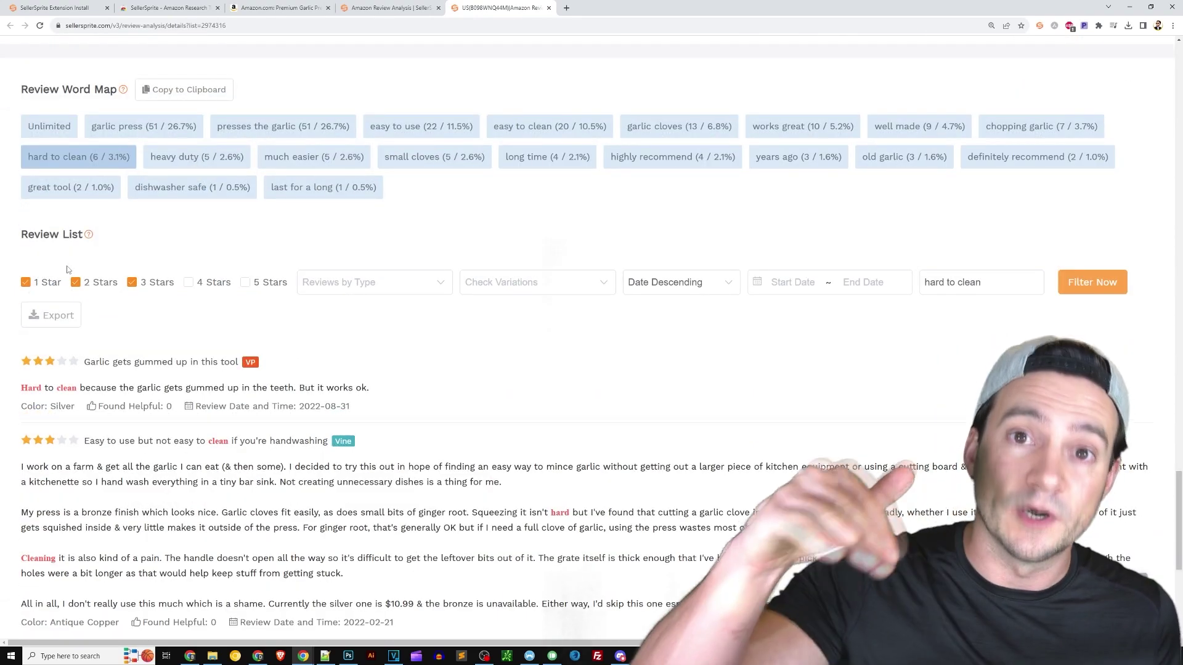
scroll(368, 356, down, 3)
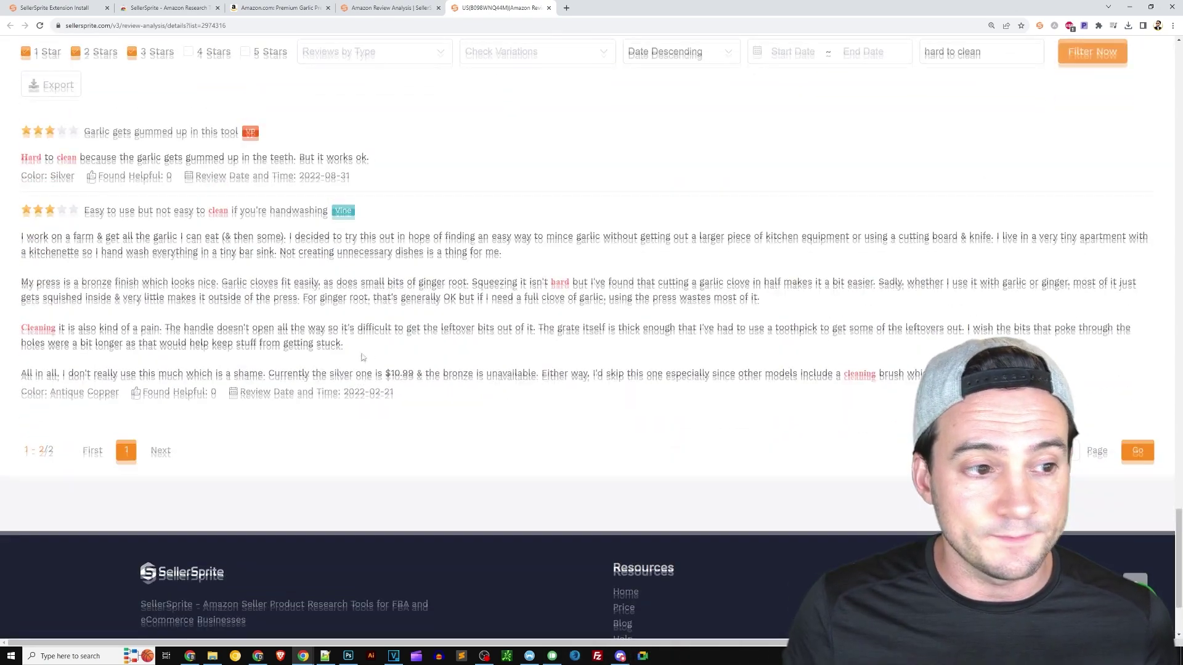
scroll(368, 356, up, 1)
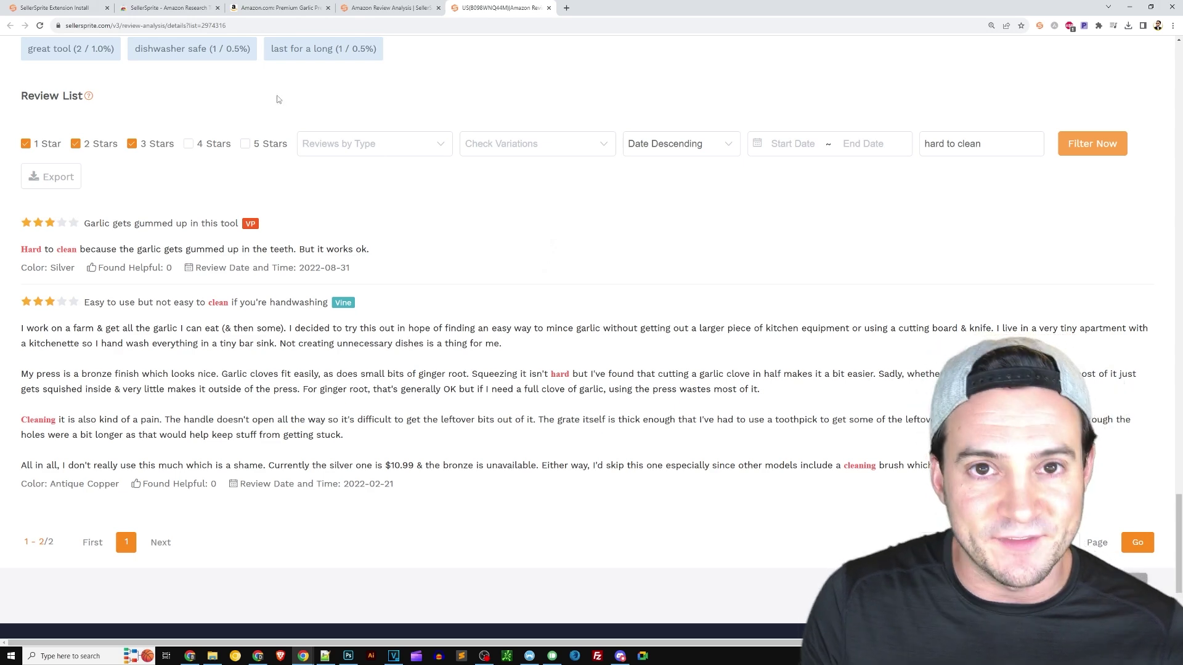
click(281, 8)
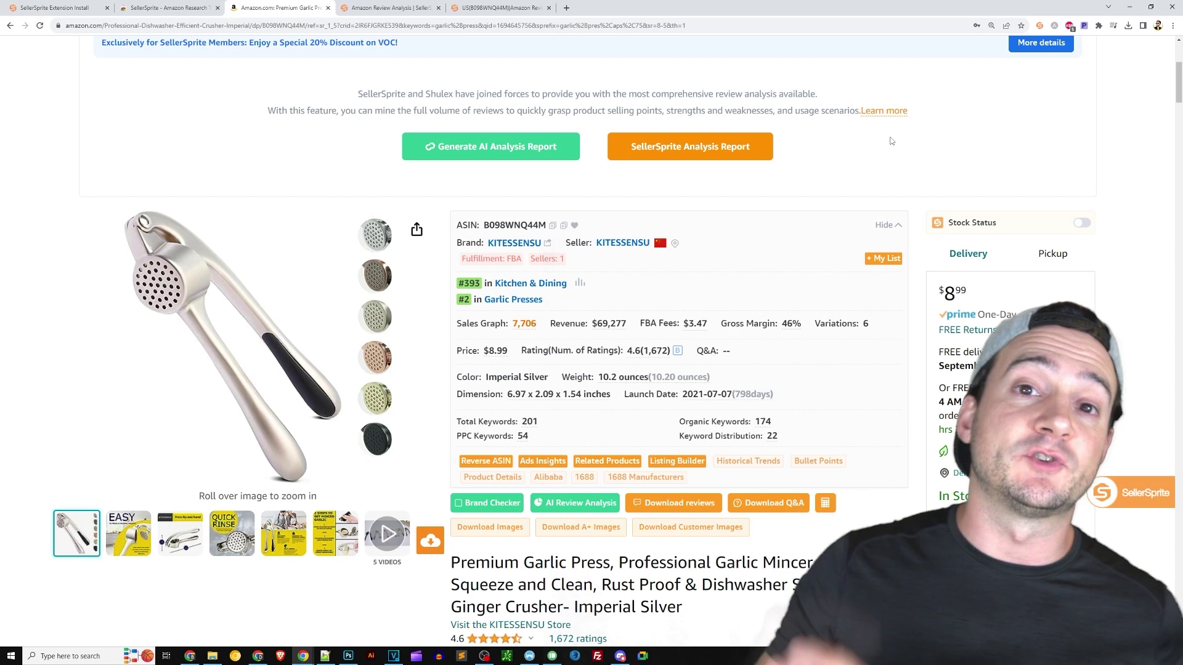
mouse_move(283, 533)
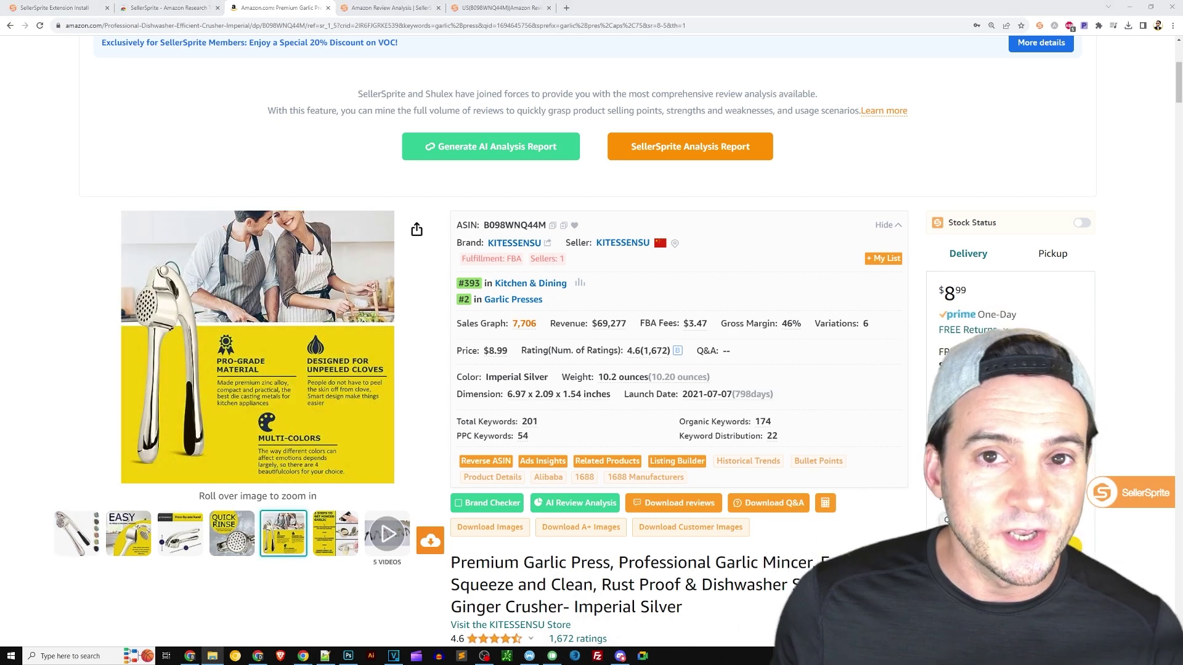
click(480, 7)
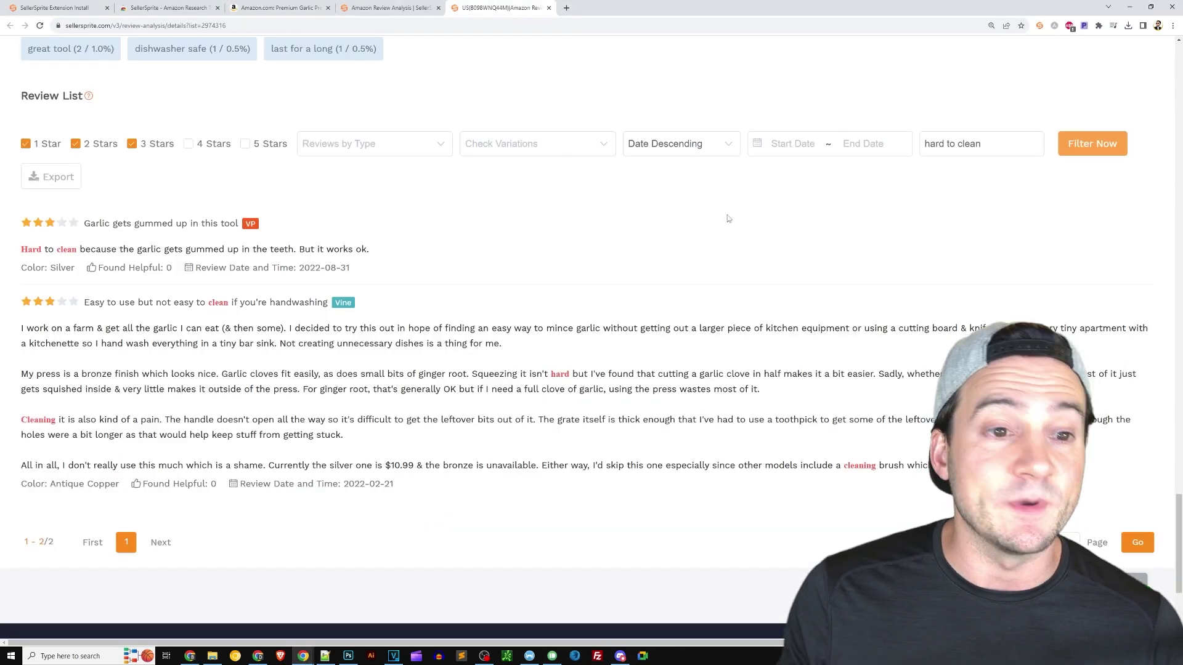
scroll(704, 326, up, 2)
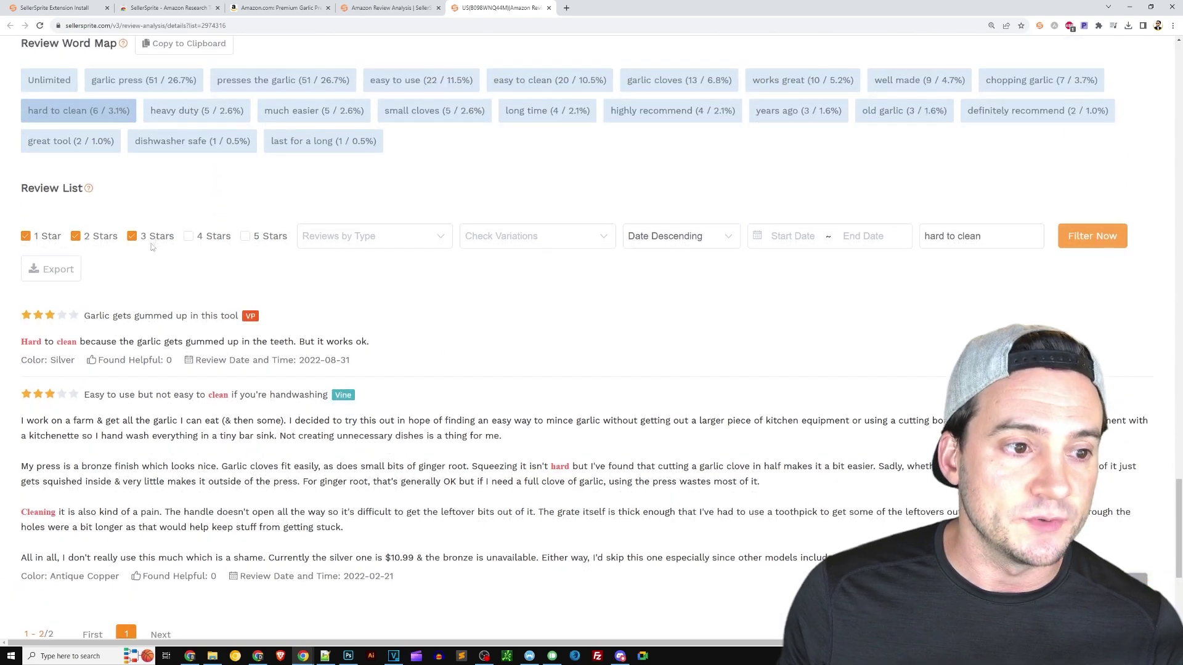
Step: Uncheck 3 Stars and 2 Stars and reload 'hard to clean' reviews across all ratings
click(132, 236)
click(75, 236)
scroll(93, 237, up, 2)
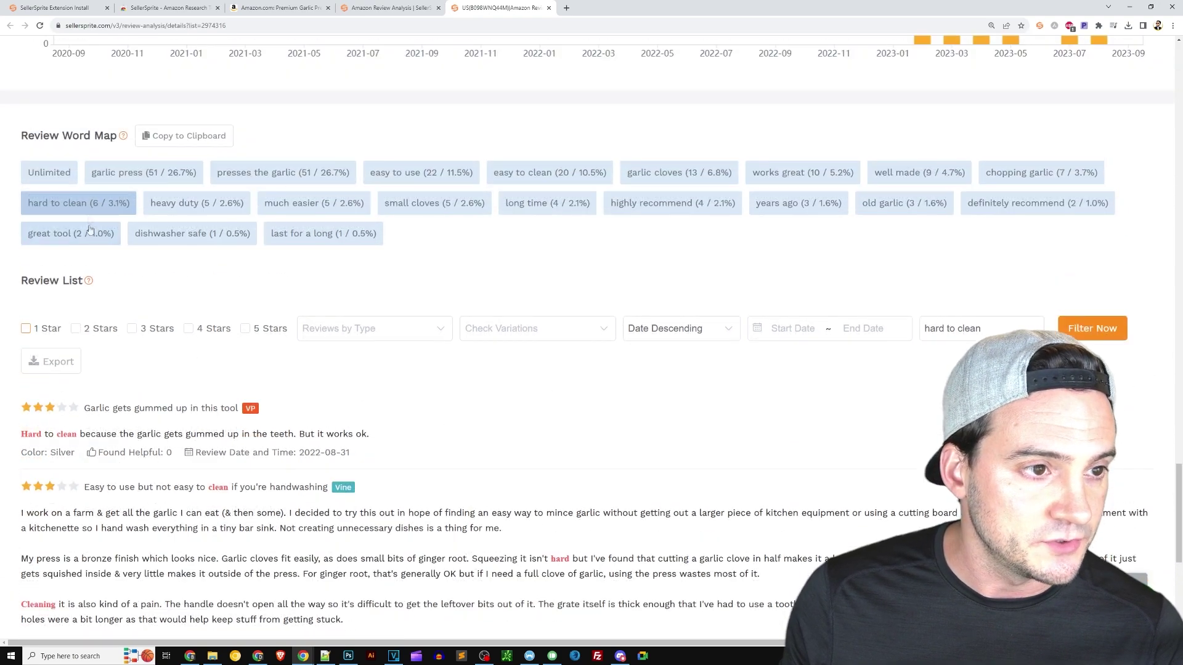
click(101, 203)
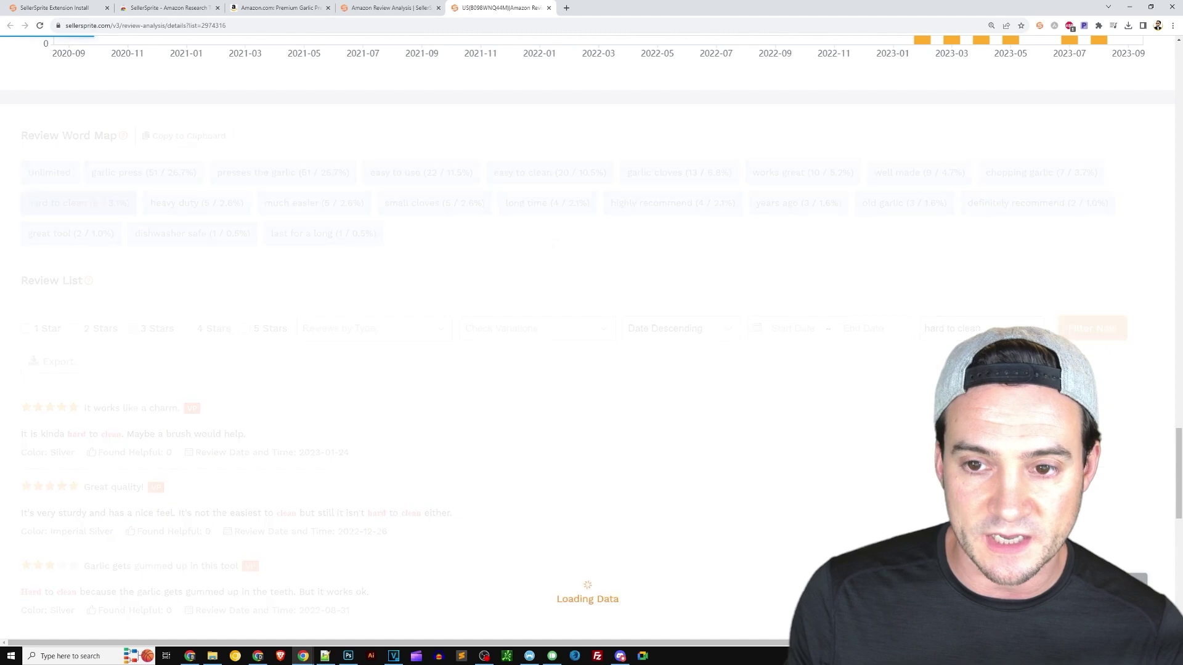
scroll(449, 257, down, 2)
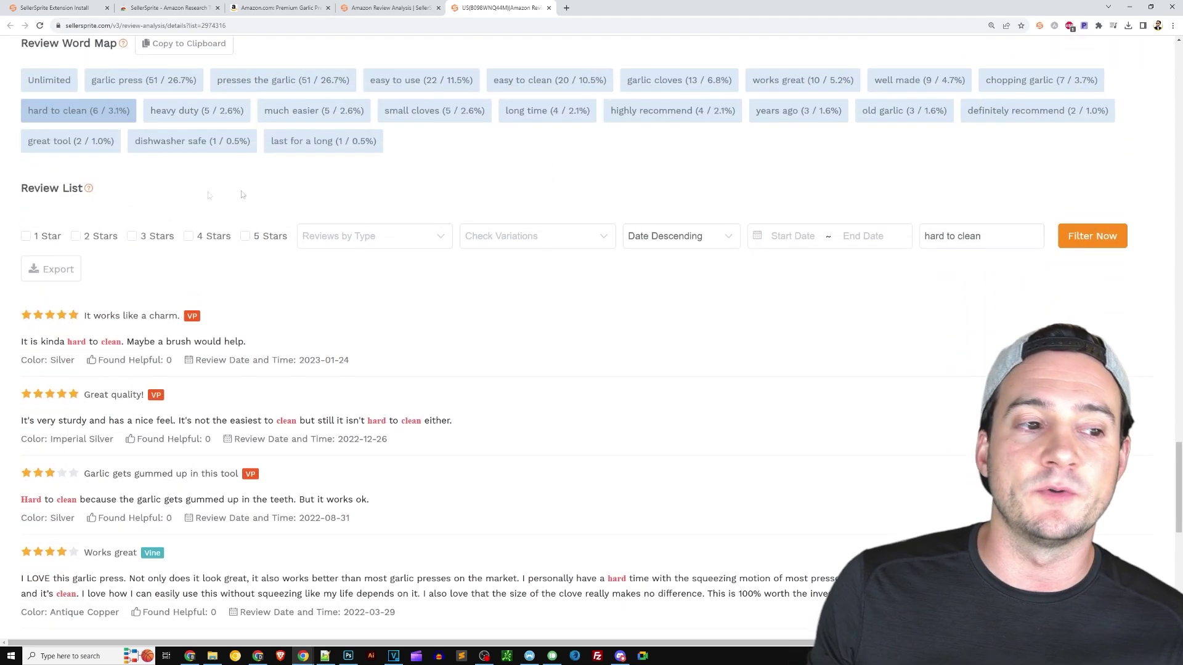
scroll(444, 123, up, 1)
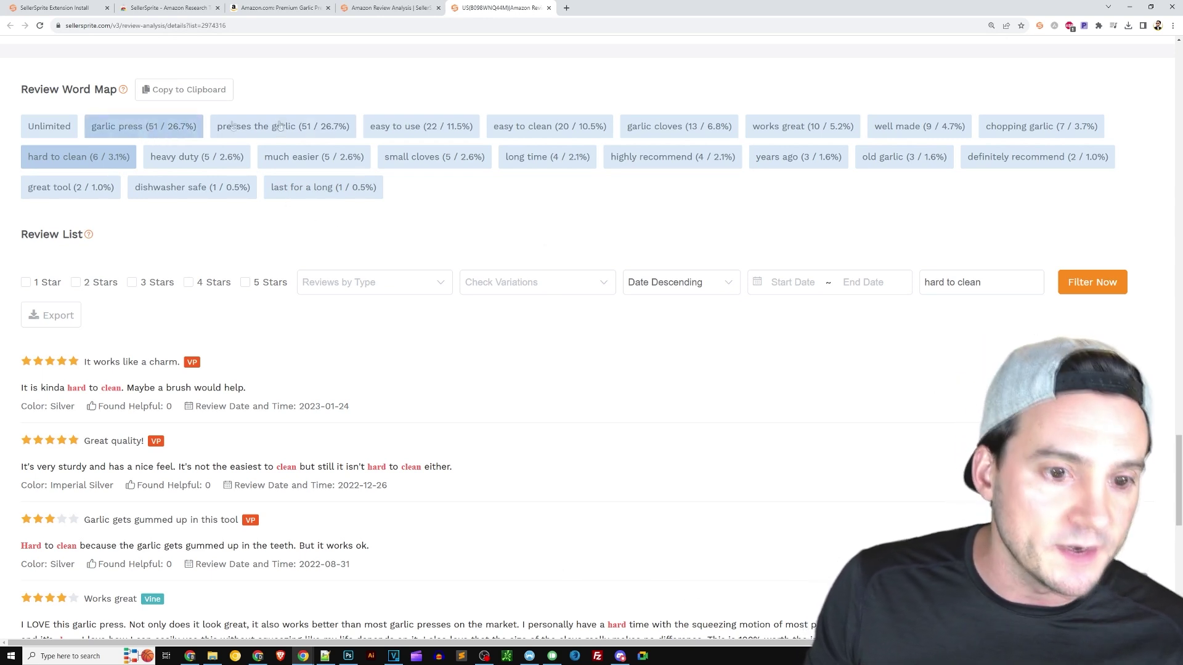
Step: Clear the Reviews by Type filter and list the colour variations available for filtering
click(407, 283)
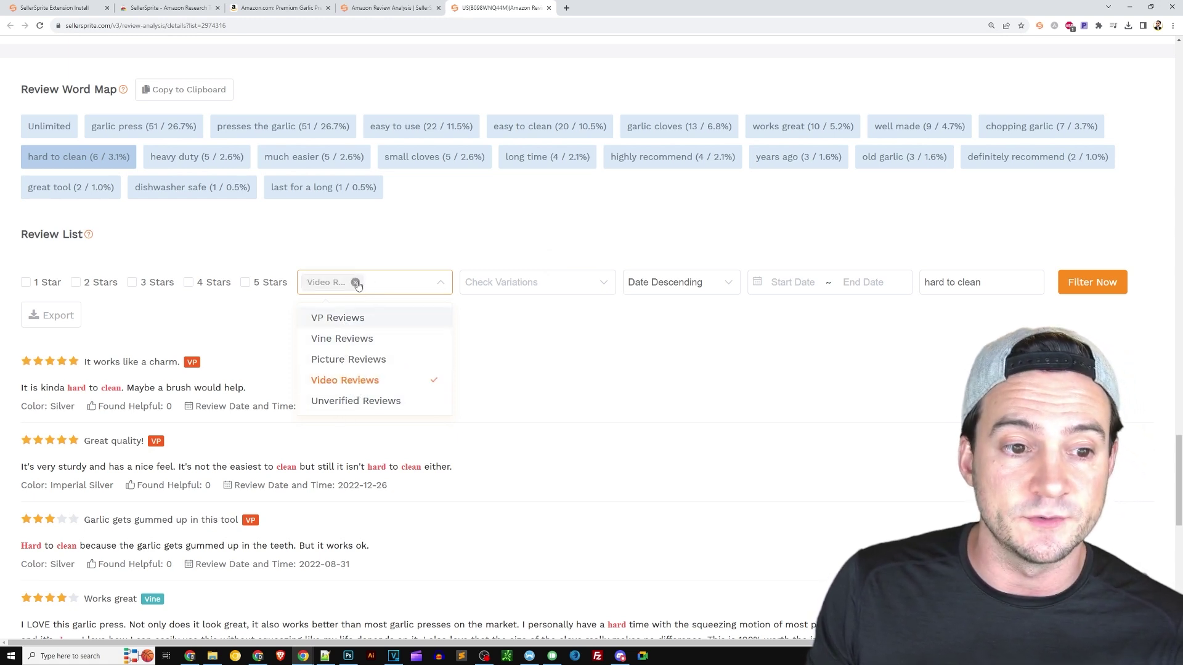
click(567, 288)
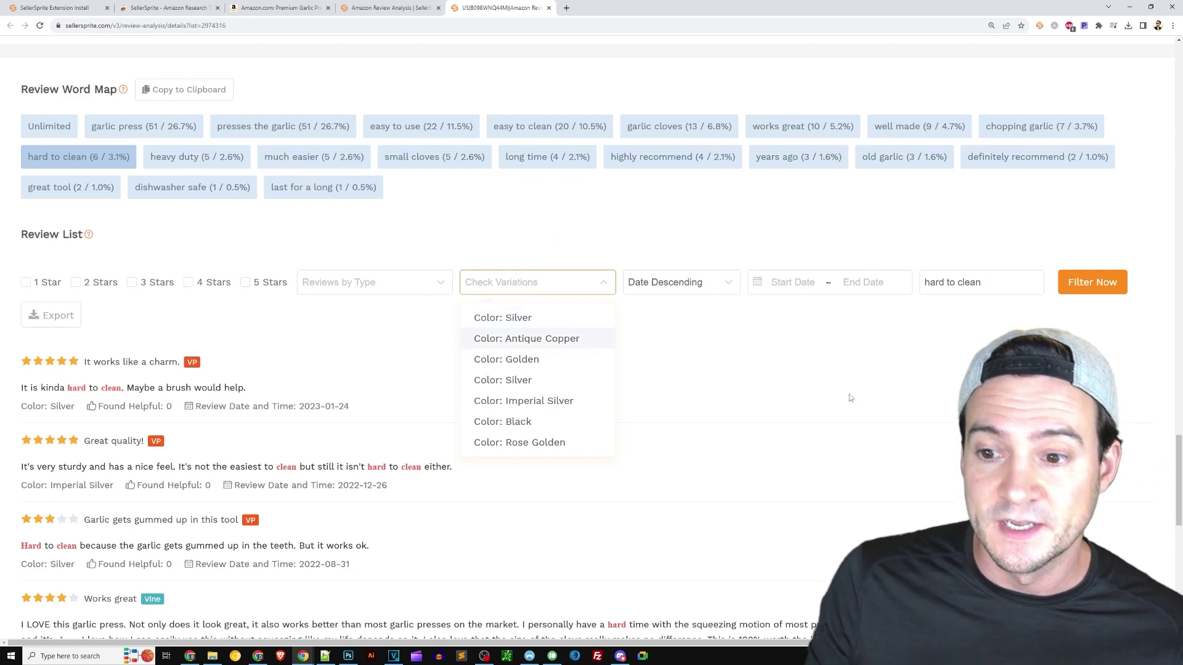
Step: Compare the six garlic press variants' ratings and review counts, then return to the Review List
drag(1177, 469, 1173, 94)
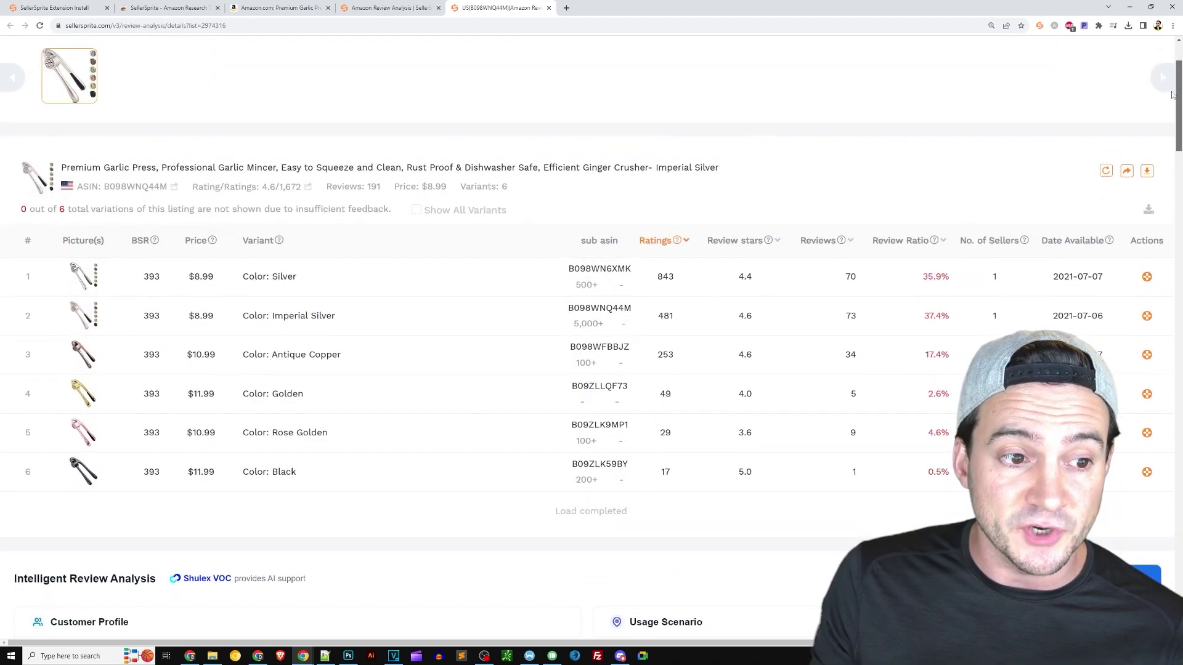
mouse_move(85, 285)
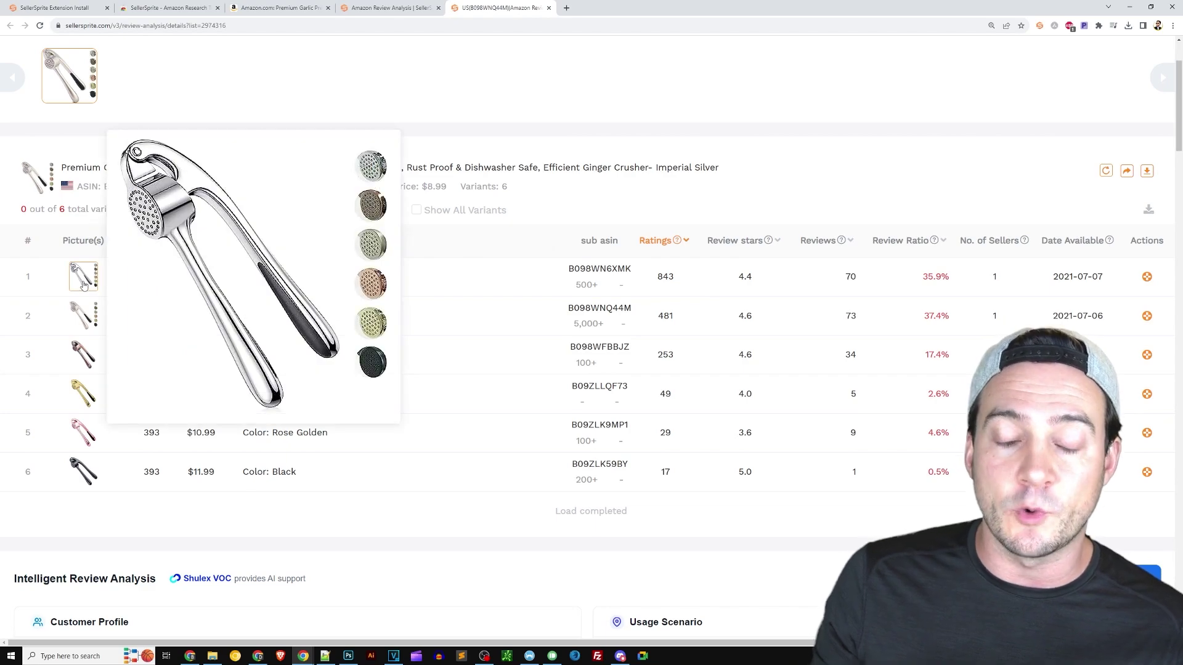
mouse_move(83, 324)
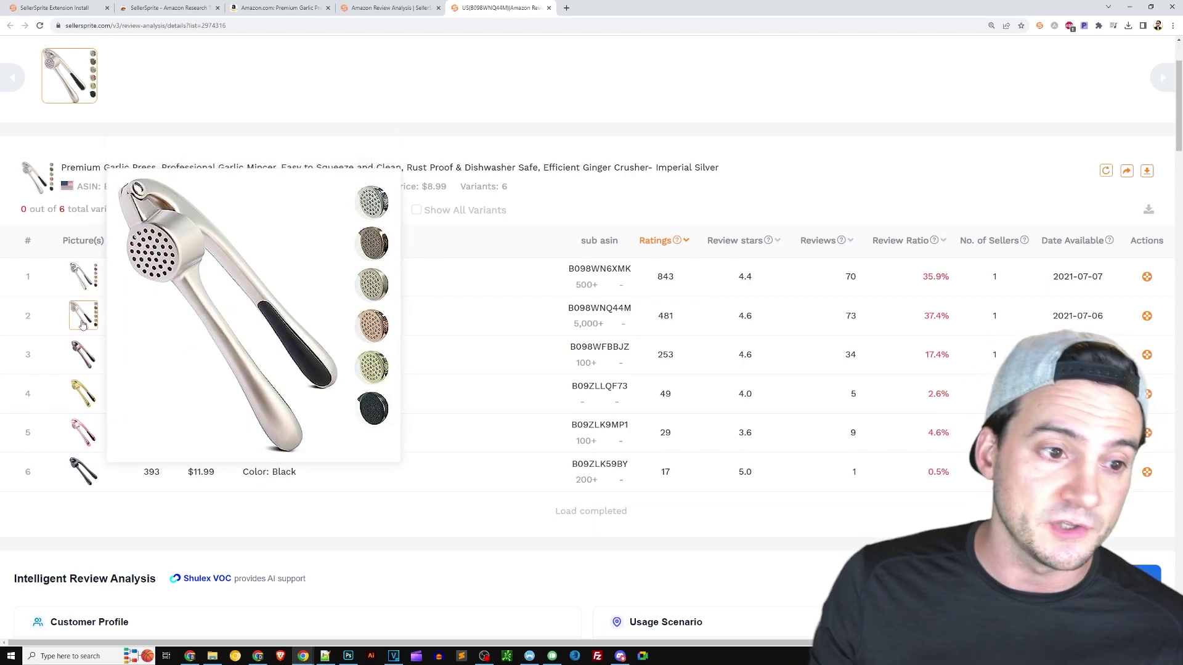
scroll(1129, 354, down, 15)
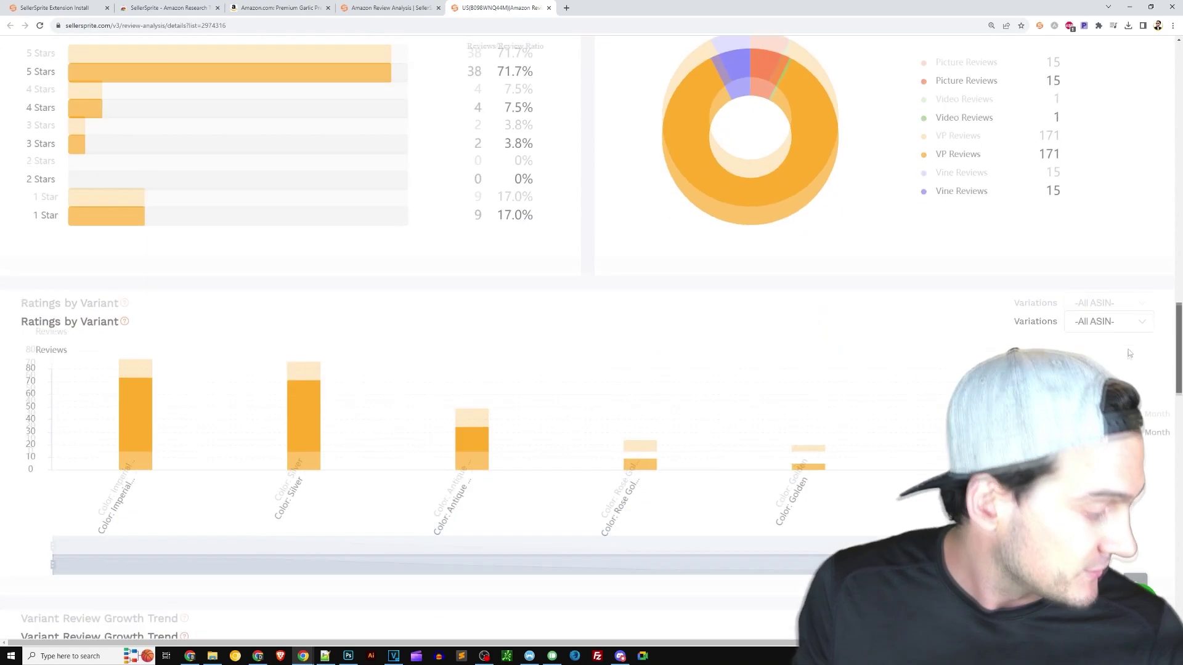
scroll(1129, 354, down, 15)
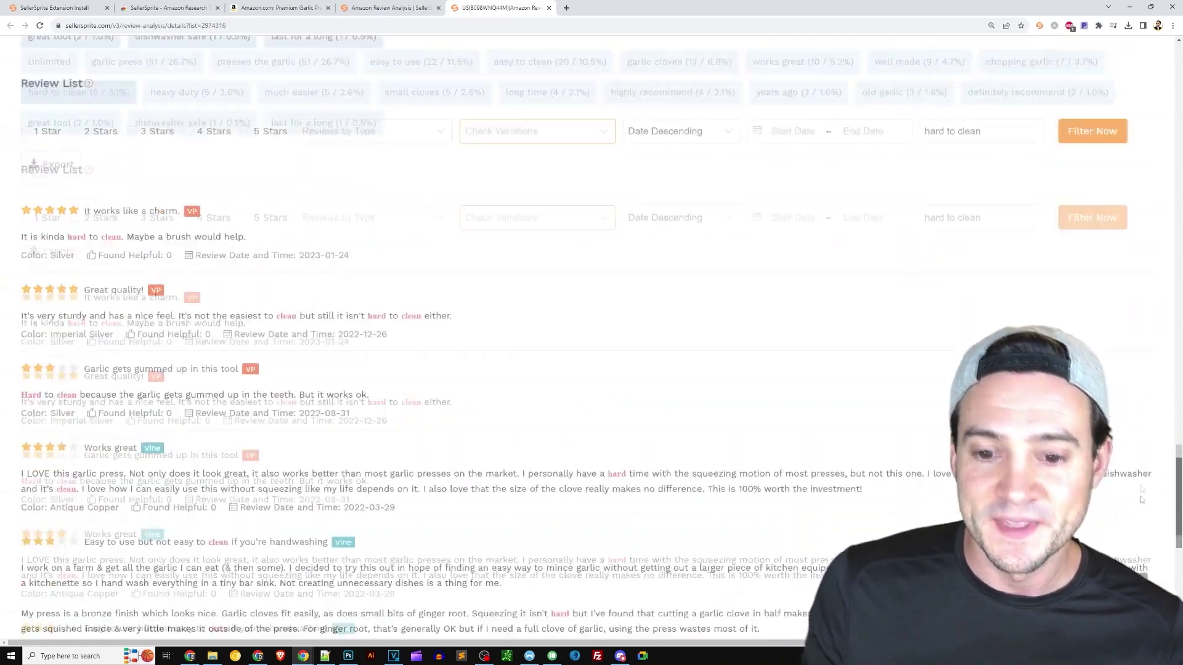
scroll(1143, 457, up, 4)
scroll(737, 325, down, 2)
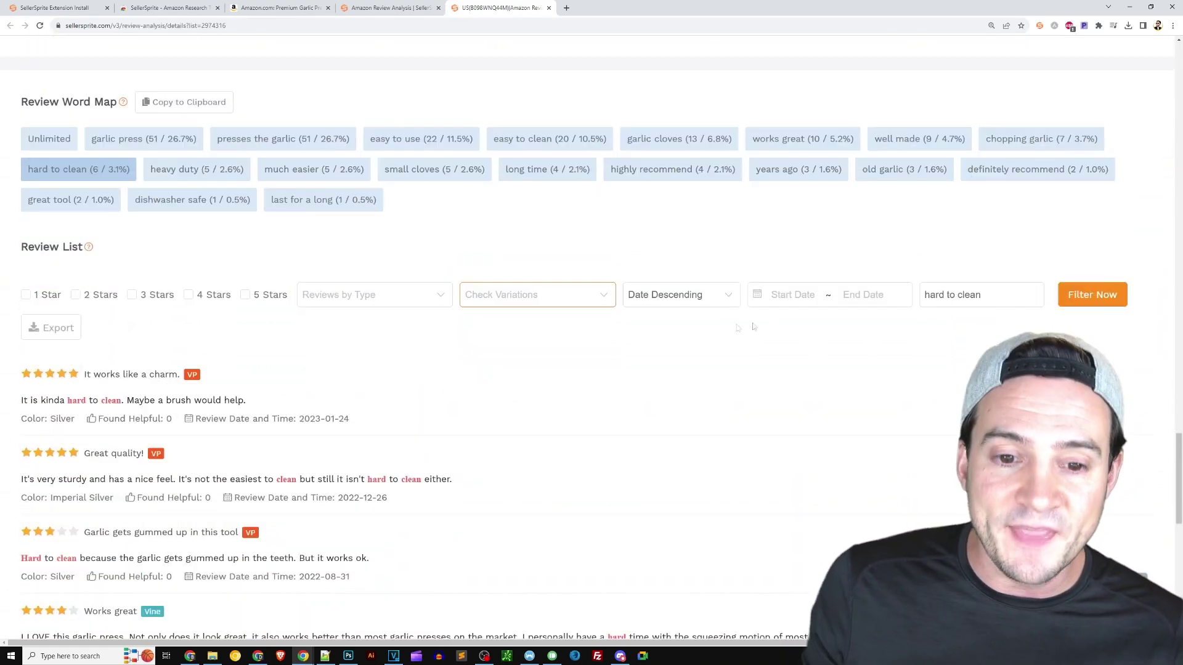
click(678, 297)
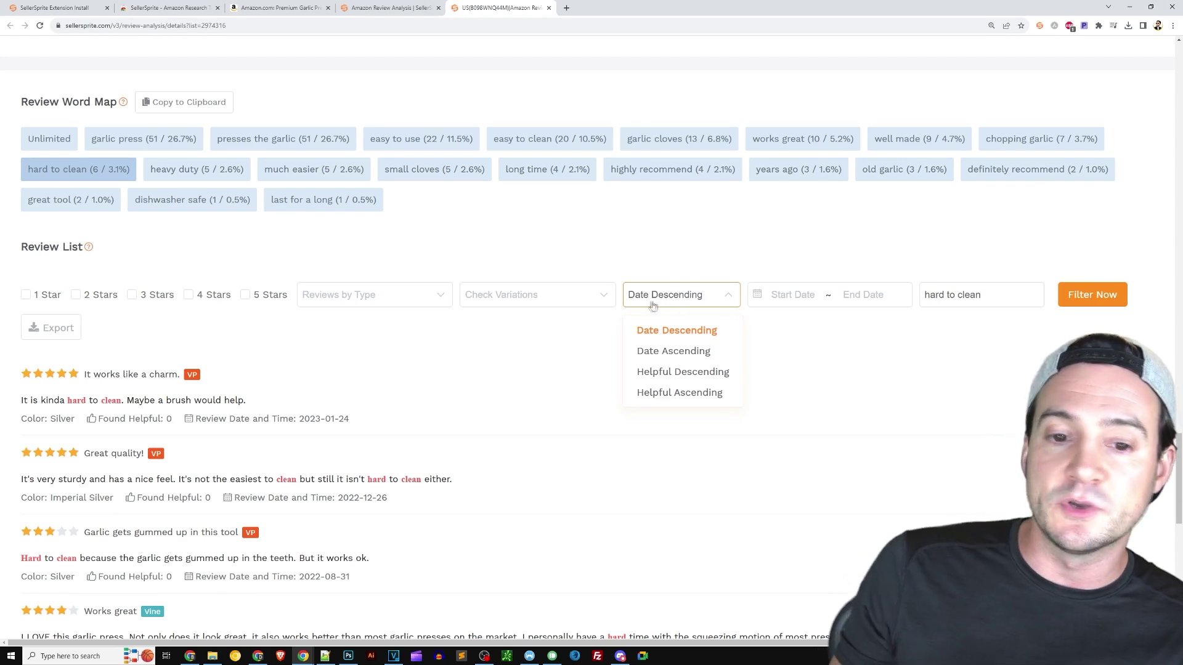
Step: Keep the Date Descending sort and erase 'hard to clean' from the keyword box
scroll(653, 306, down, 1)
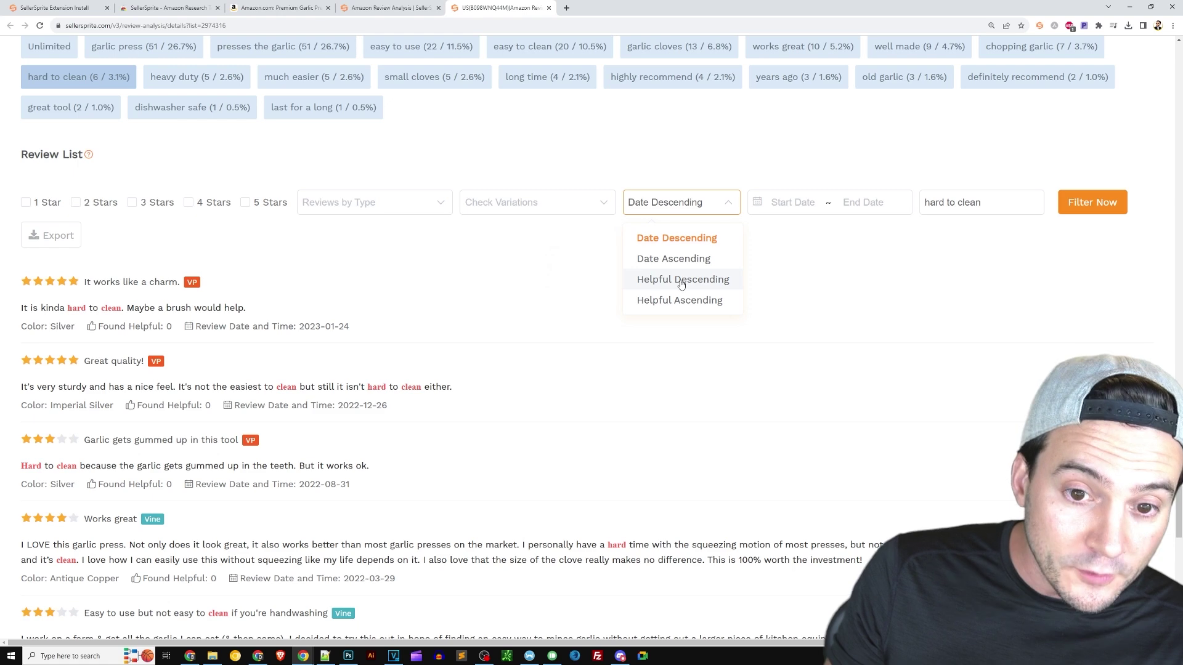
click(837, 230)
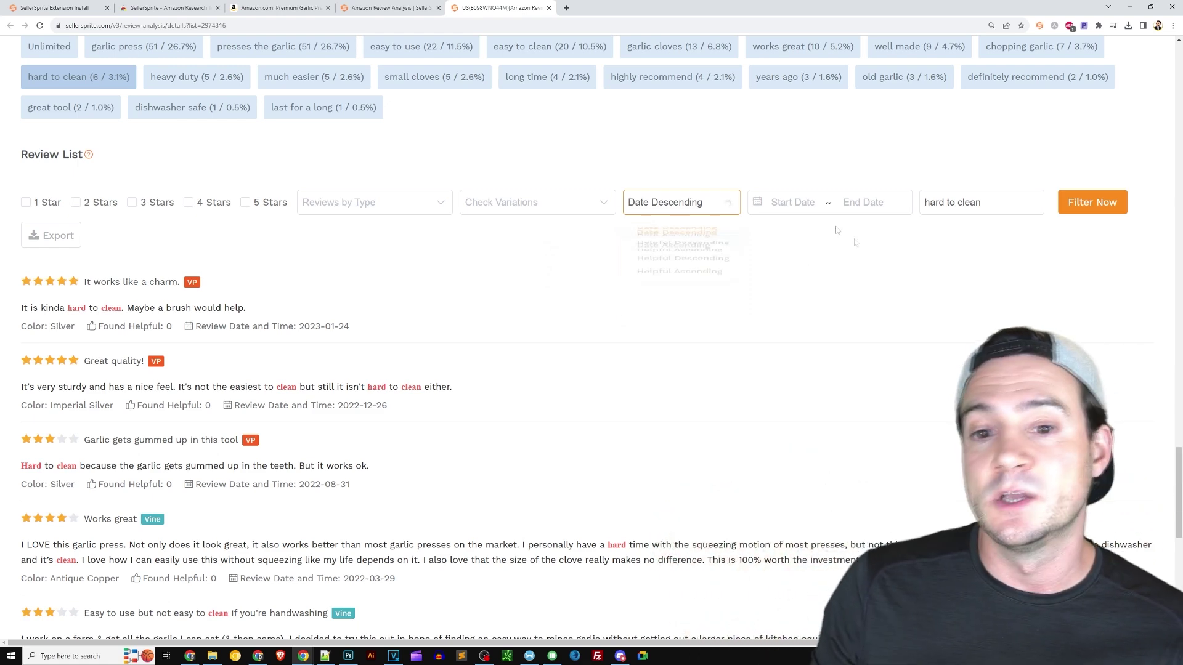
click(798, 199)
key(Tab)
key(Tab)
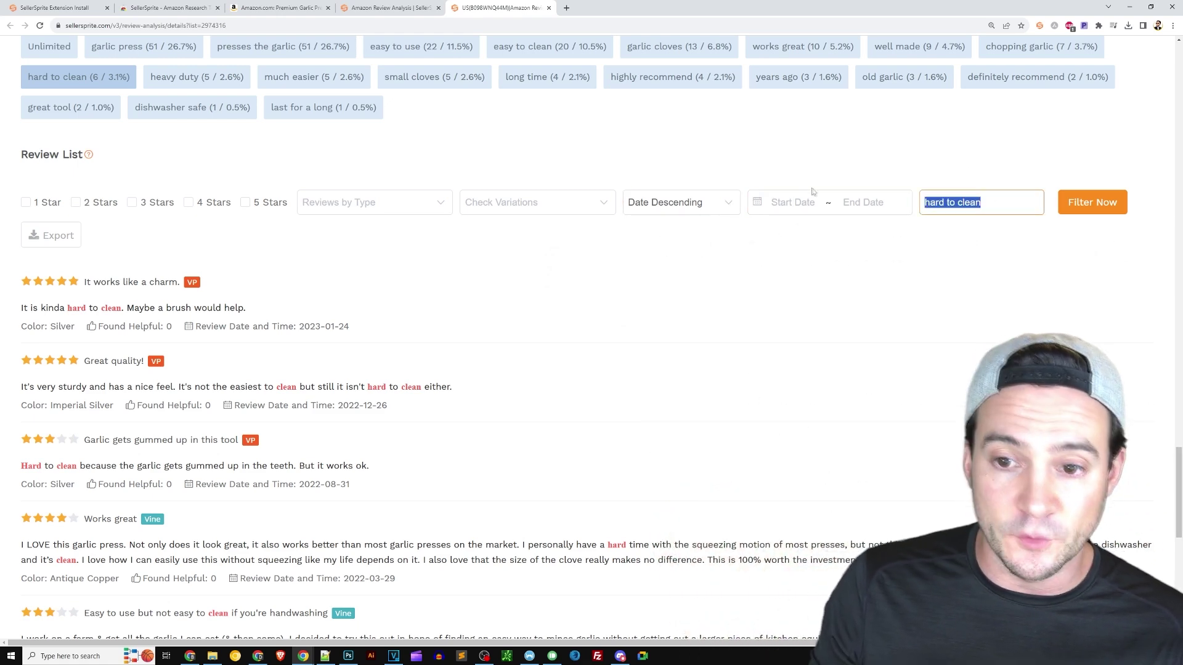
key(BackSpace)
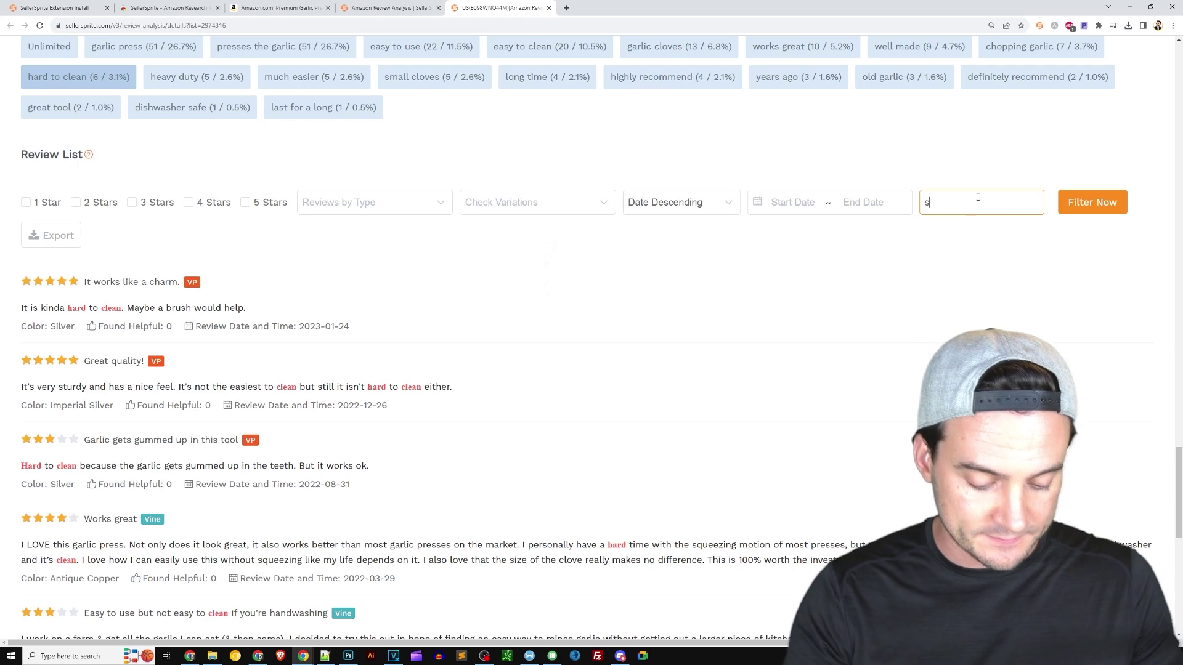
Step: Filter reviews by the keyword 'stainless', leaving two Imperial Silver reviews
click(1090, 206)
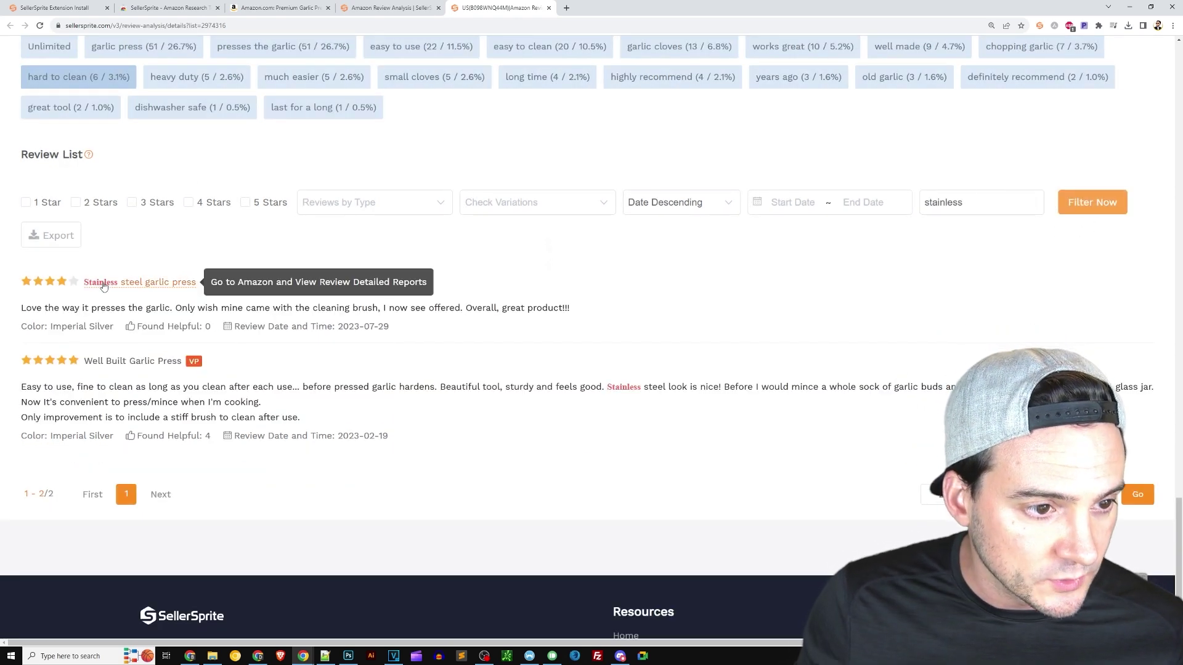
scroll(526, 280, down, 1)
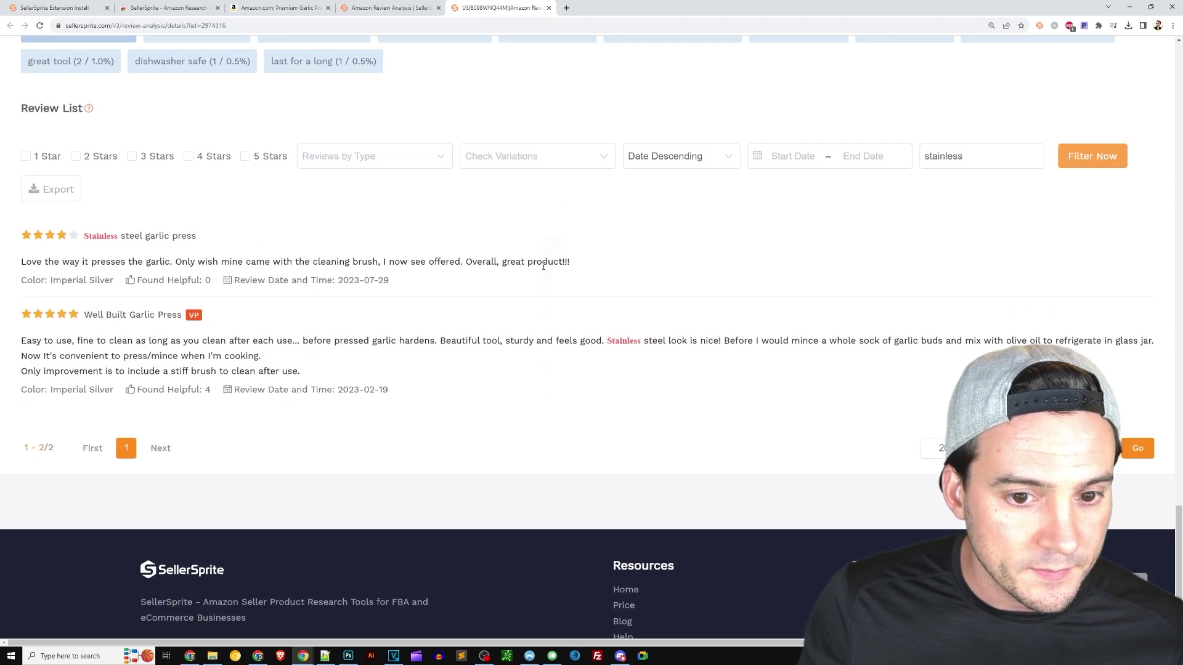